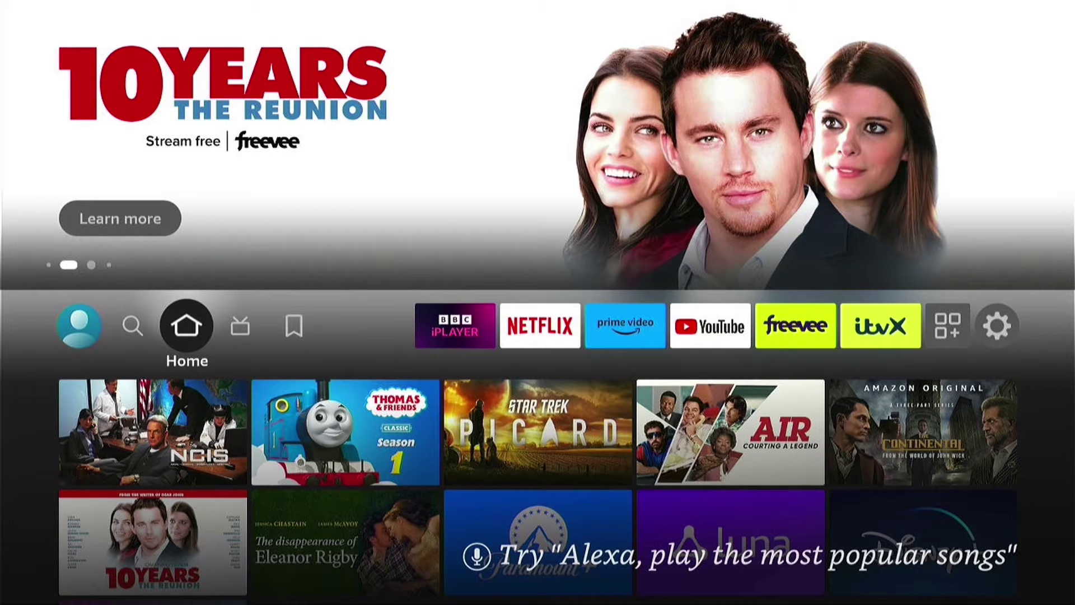
Go to the Find page and bring up the on-screen search keyboard
{"action": "key", "text": "Left"}
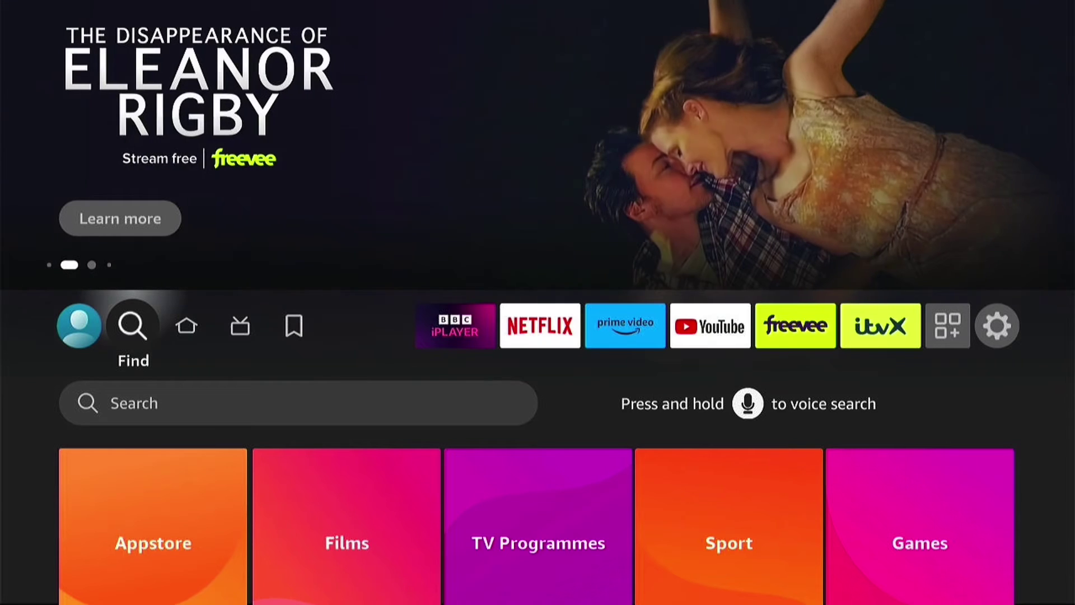
{"action": "key", "text": "Down"}
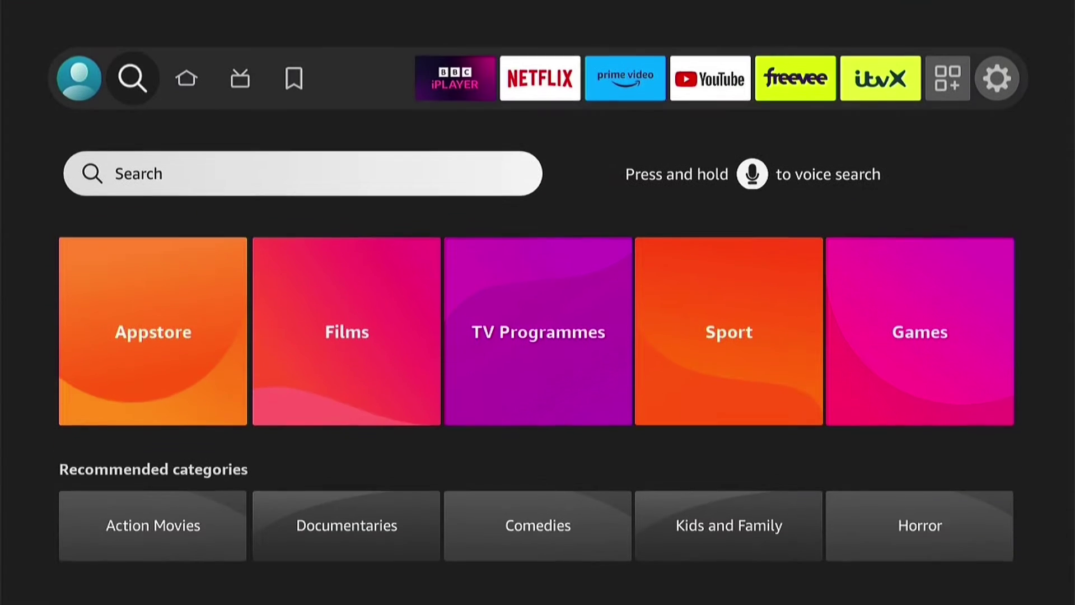
{"action": "key", "text": "Return"}
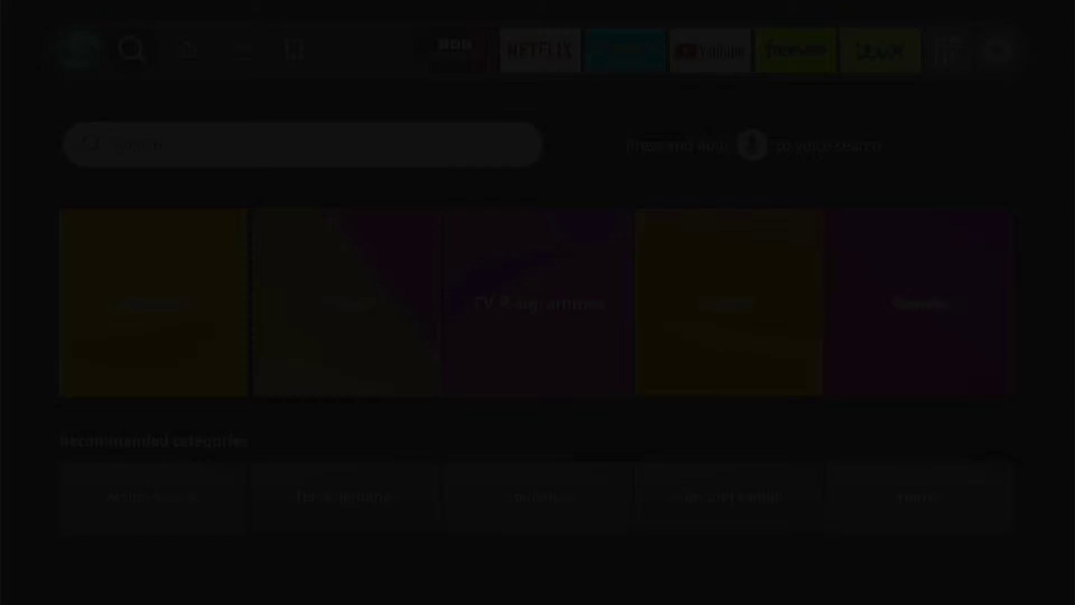
Enter 'Dow' as the query and highlight the Downloader suggestion
{"action": "key", "text": "Right"}
{"action": "key", "text": "Right"}
{"action": "key", "text": "Right"}
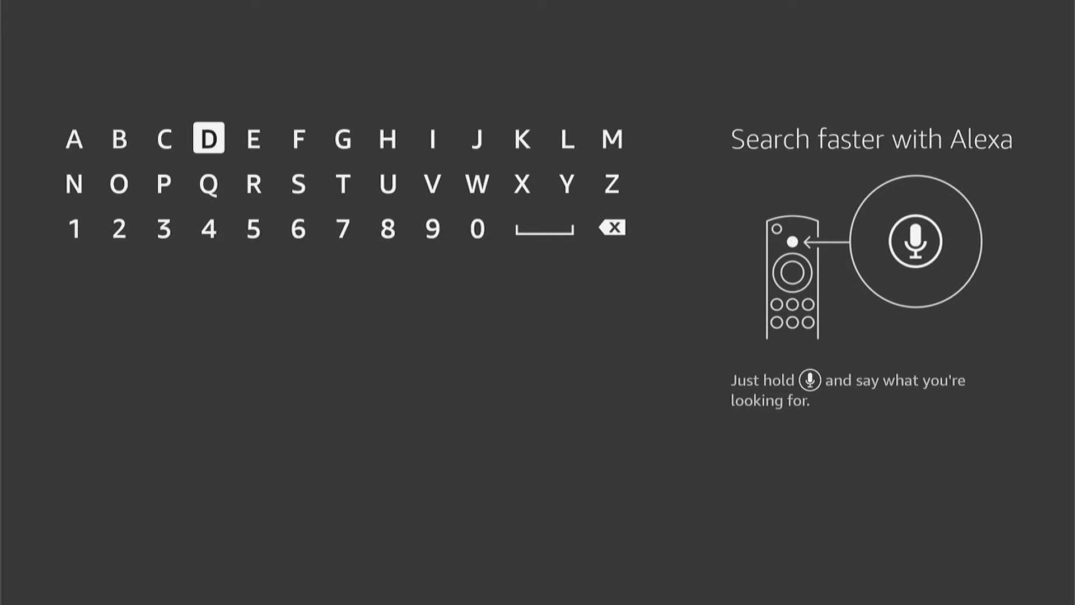
{"action": "key", "text": "Return"}
{"action": "key", "text": "Down"}
{"action": "key", "text": "Down"}
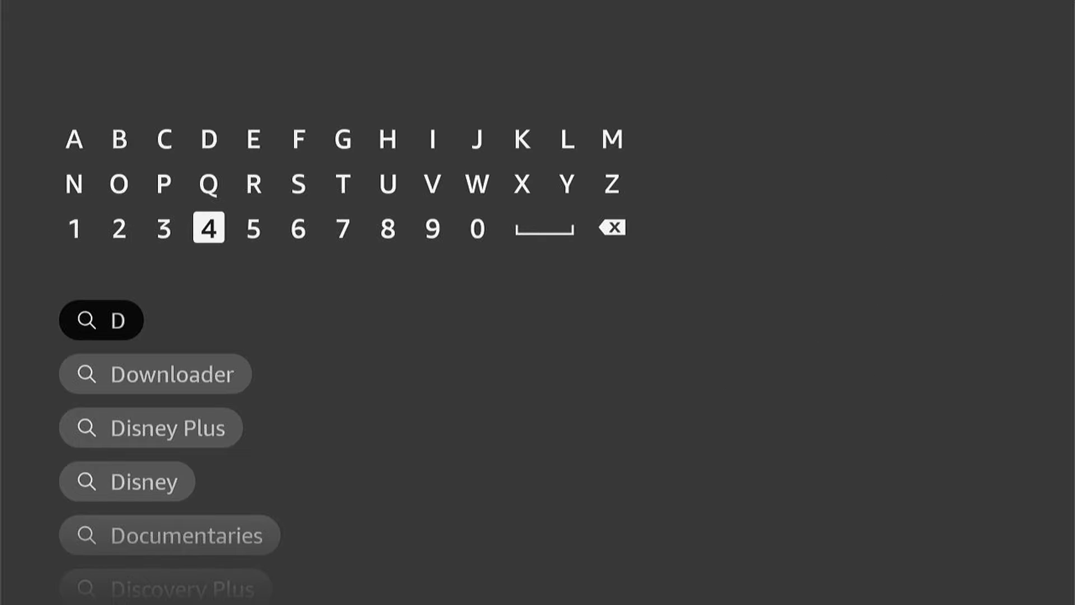
{"action": "key", "text": "Up"}
{"action": "key", "text": "Left"}
{"action": "key", "text": "Left"}
{"action": "key", "text": "Return"}
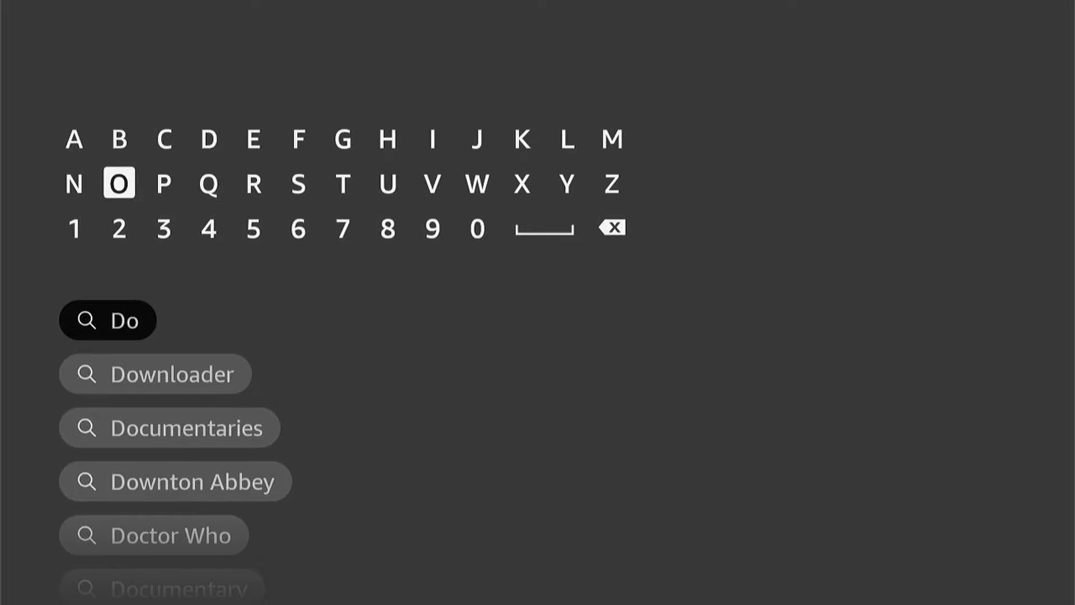
{"action": "key", "text": "Right"}
{"action": "key", "text": "Right"}
{"action": "key", "text": "Right"}
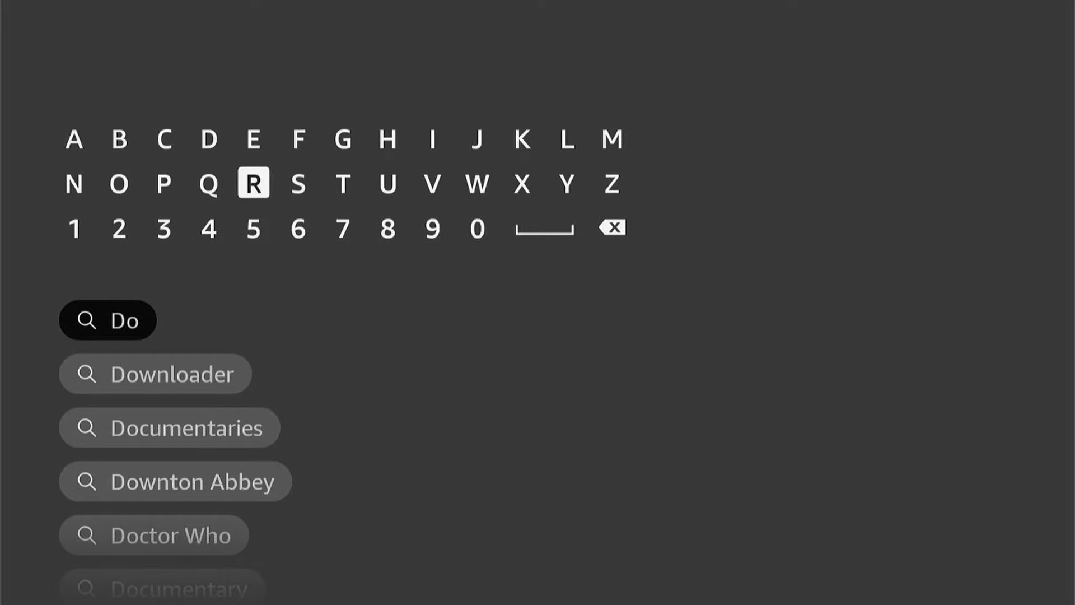
{"action": "key", "text": "Return"}
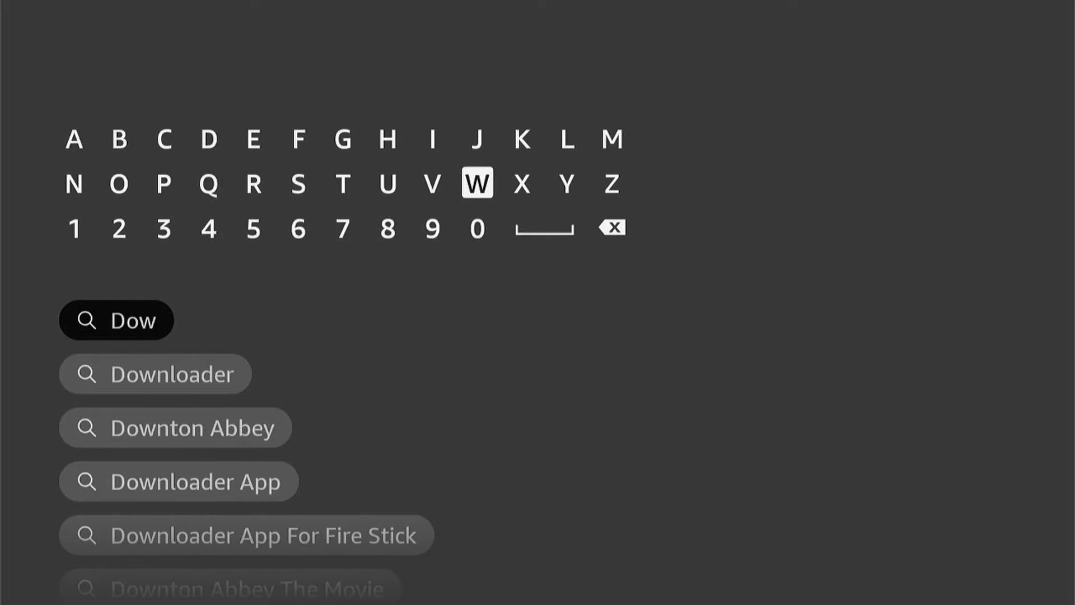
{"action": "key", "text": "Down"}
{"action": "key", "text": "Down"}
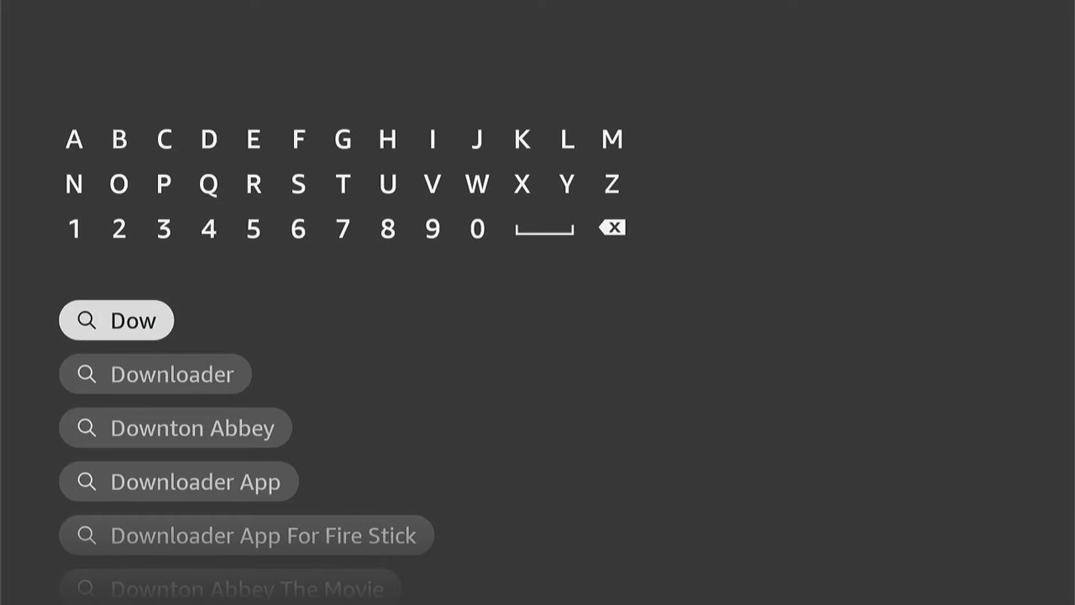
{"action": "key", "text": "Down"}
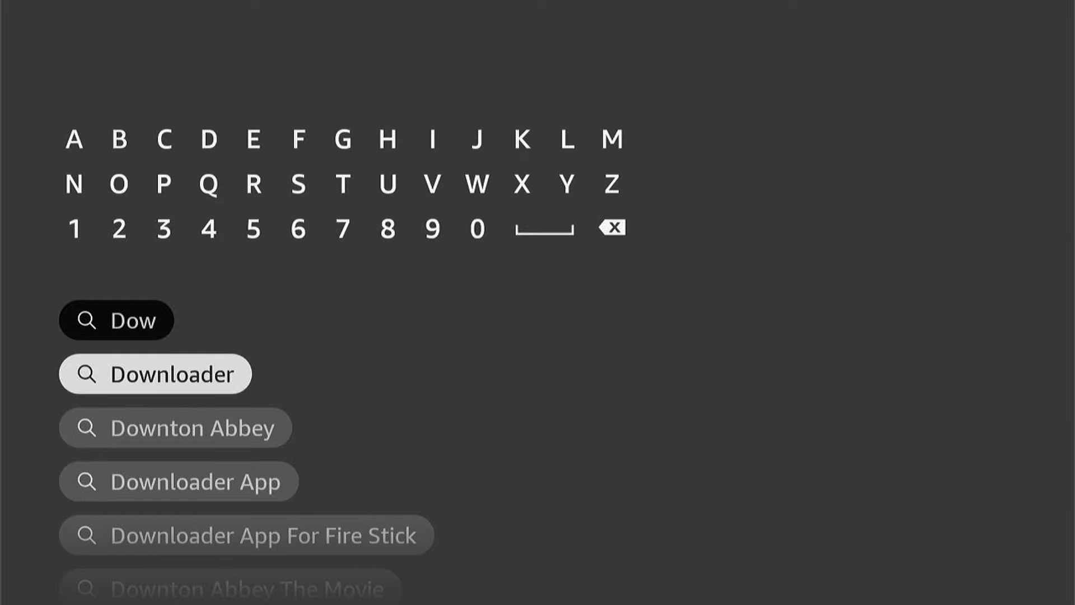
Open the Downloader store page, get the app, and dismiss the installed notice
{"action": "key", "text": "Return"}
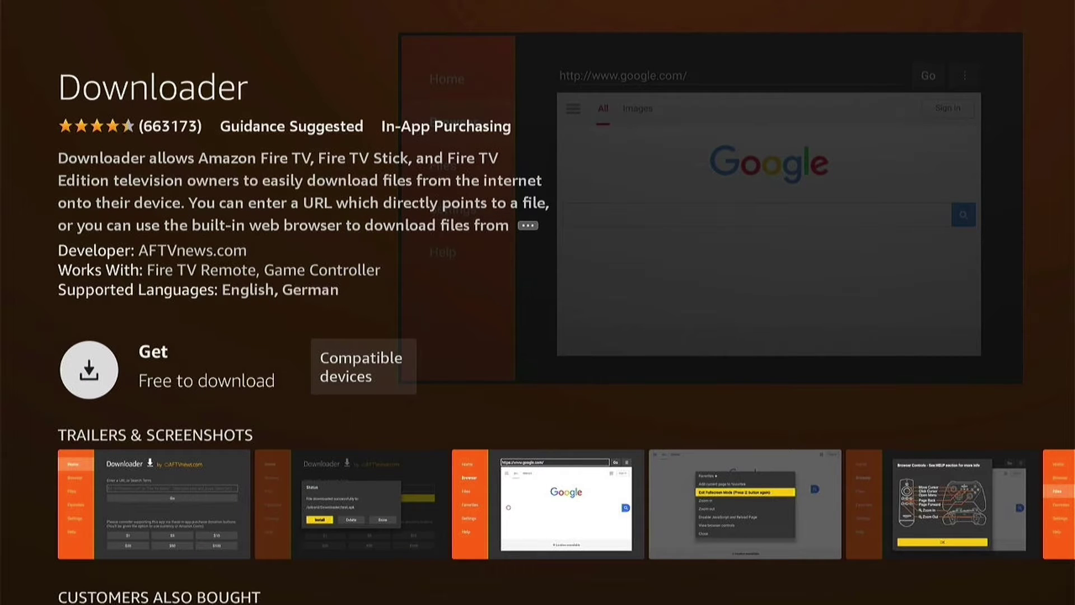
{"action": "key", "text": "Return"}
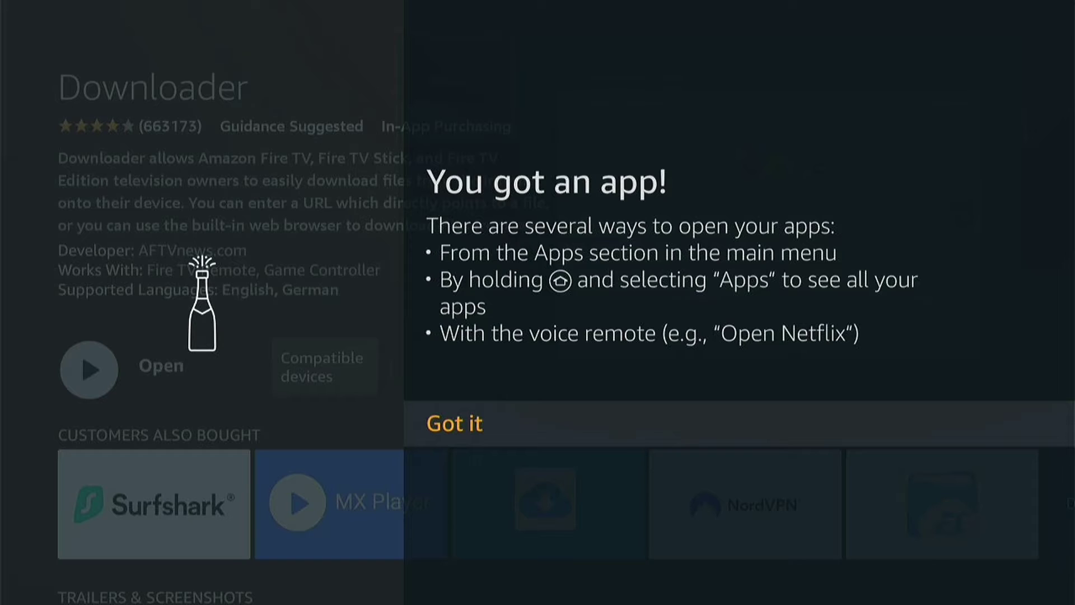
{"action": "key", "text": "Return"}
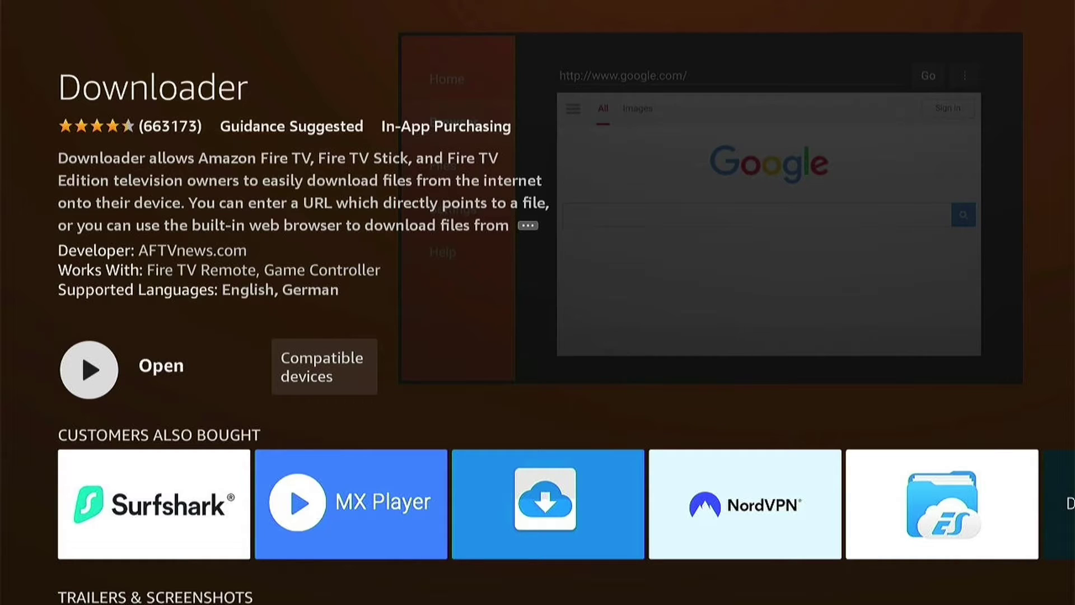
From the Home screen, open the My Fire TV settings
{"action": "key", "text": "Home"}
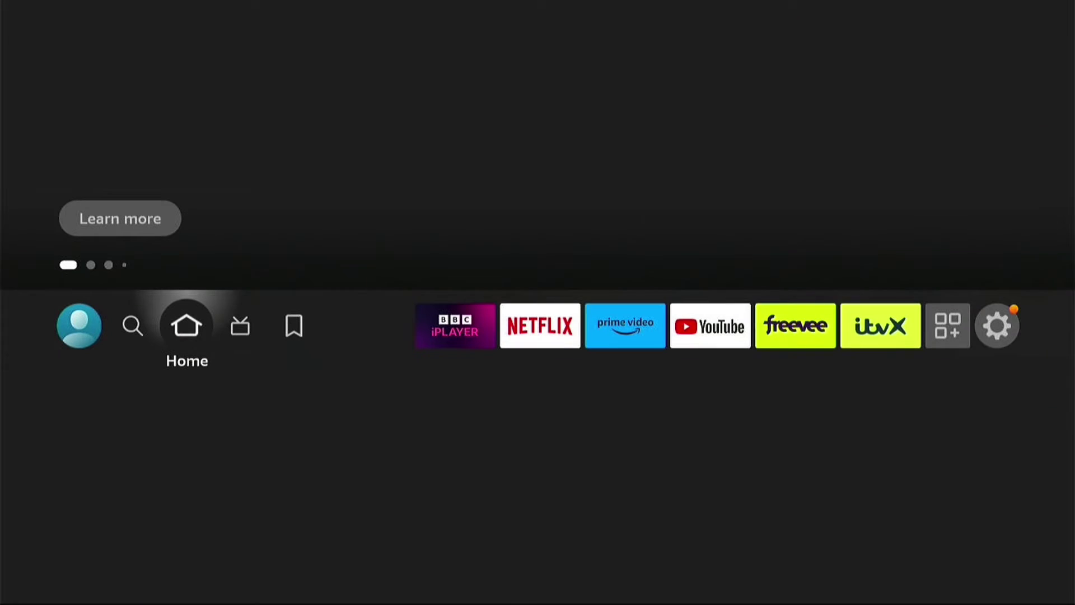
{"action": "key", "text": "Right"}
{"action": "key", "text": "Right"}
{"action": "key", "text": "Right"}
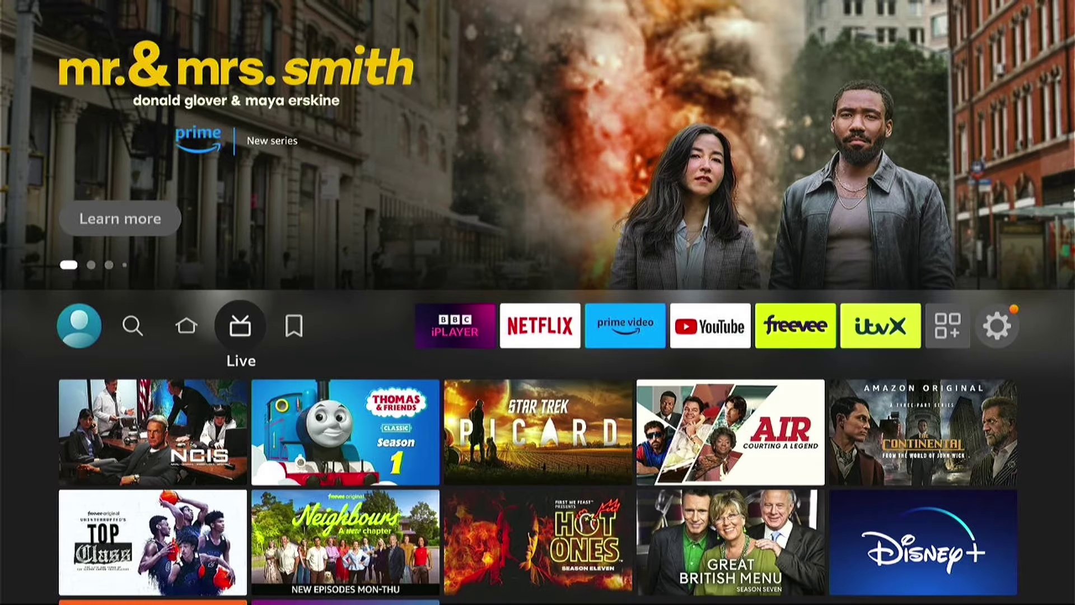
{"action": "key", "text": "Right"}
{"action": "key", "text": "Right"}
{"action": "key", "text": "Right"}
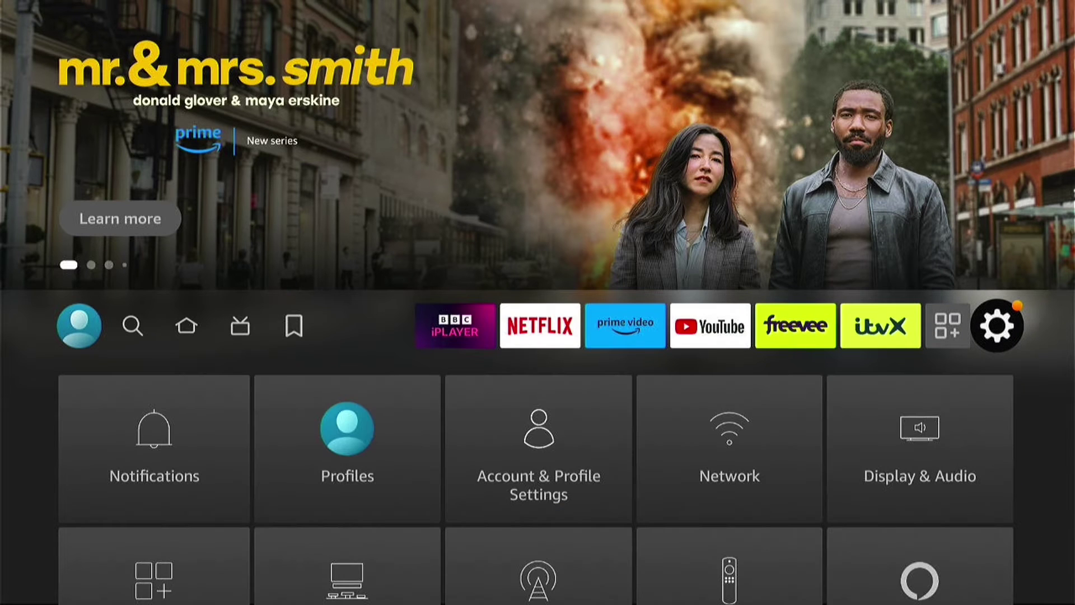
{"action": "key", "text": "Down"}
{"action": "key", "text": "Down"}
{"action": "key", "text": "Down"}
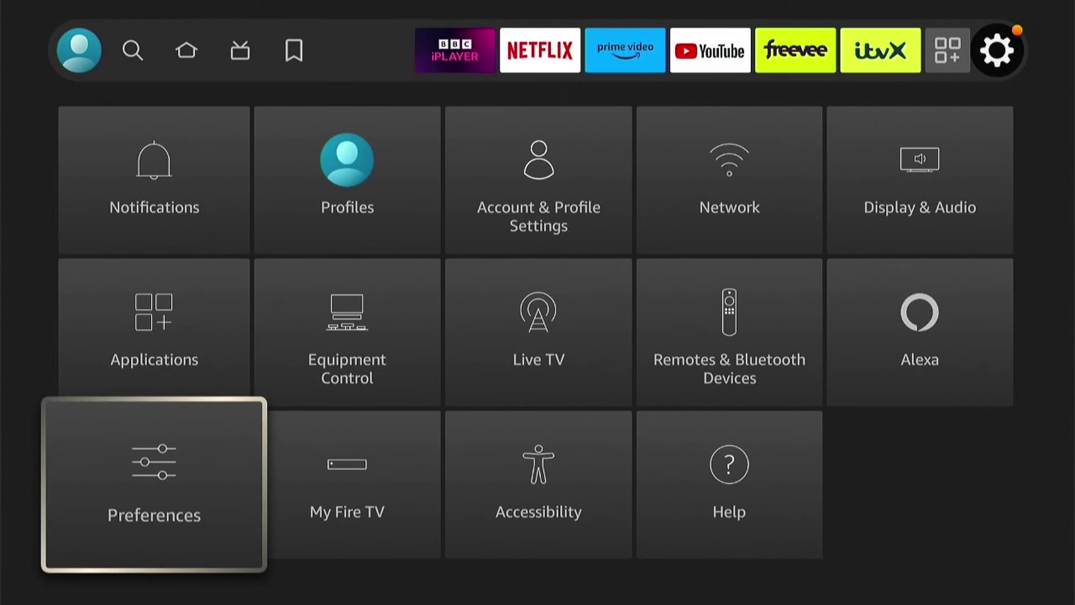
{"action": "key", "text": "Right"}
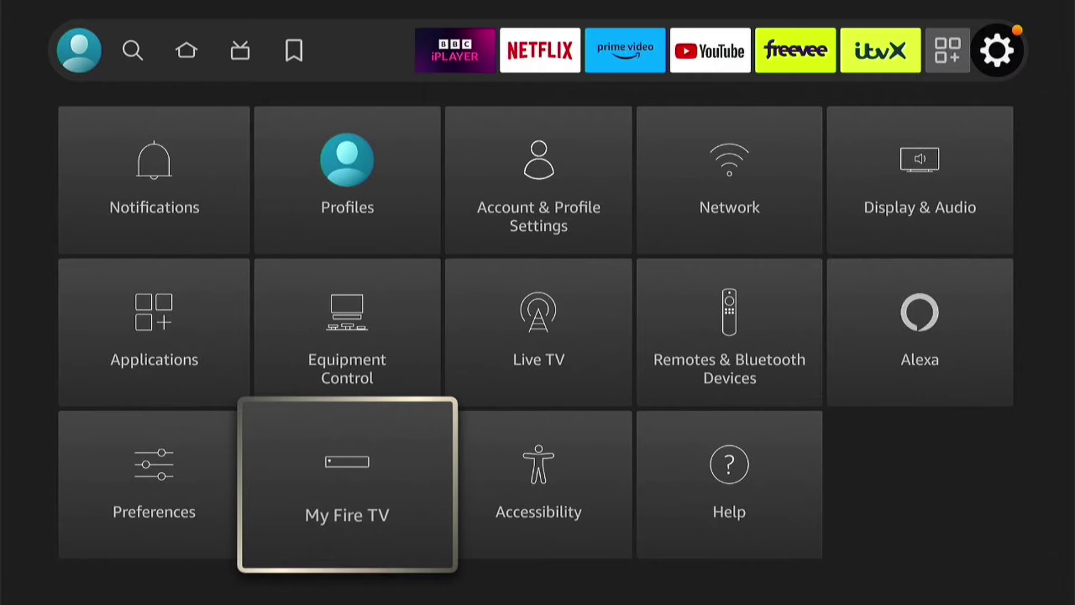
{"action": "key", "text": "Return"}
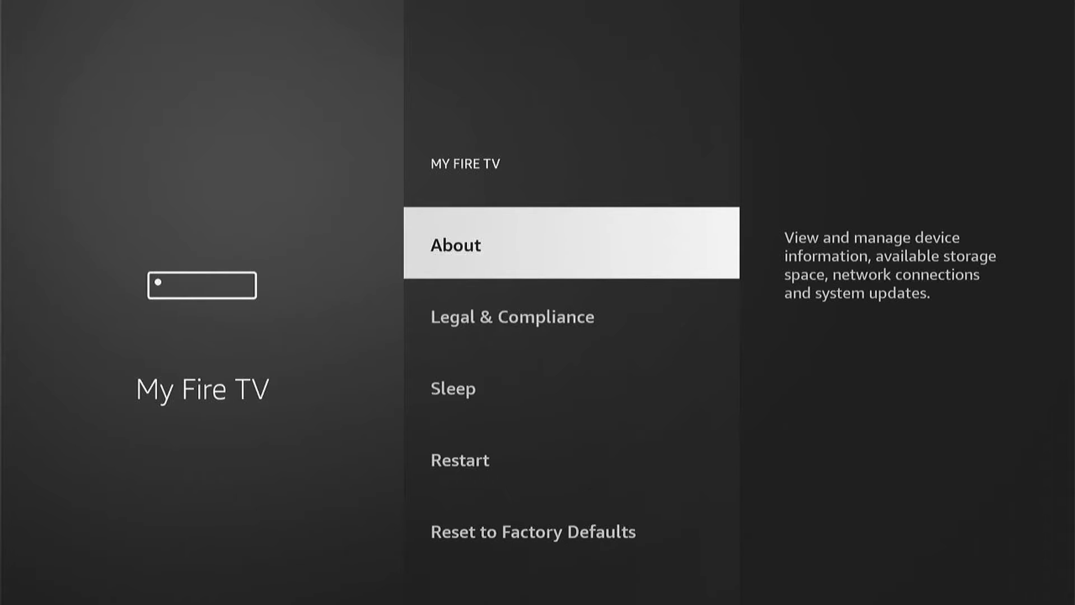
In About, select Fire TV Stick Lite repeatedly to unlock developer mode, then go back
{"action": "key", "text": "Return"}
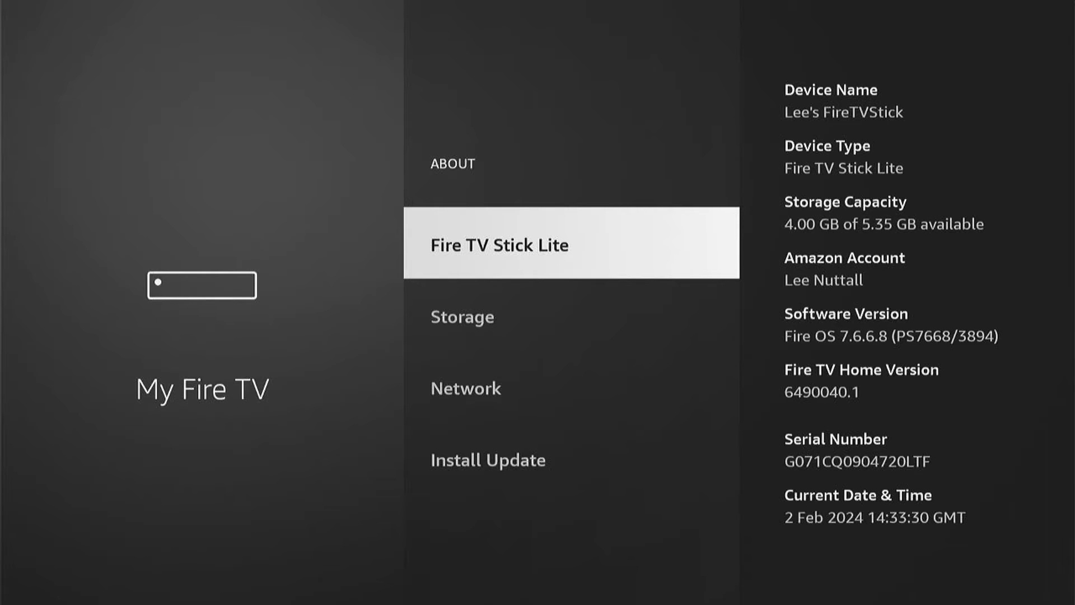
{"action": "key", "text": "Return"}
{"action": "key", "text": "Return"}
{"action": "key", "text": "Return"}
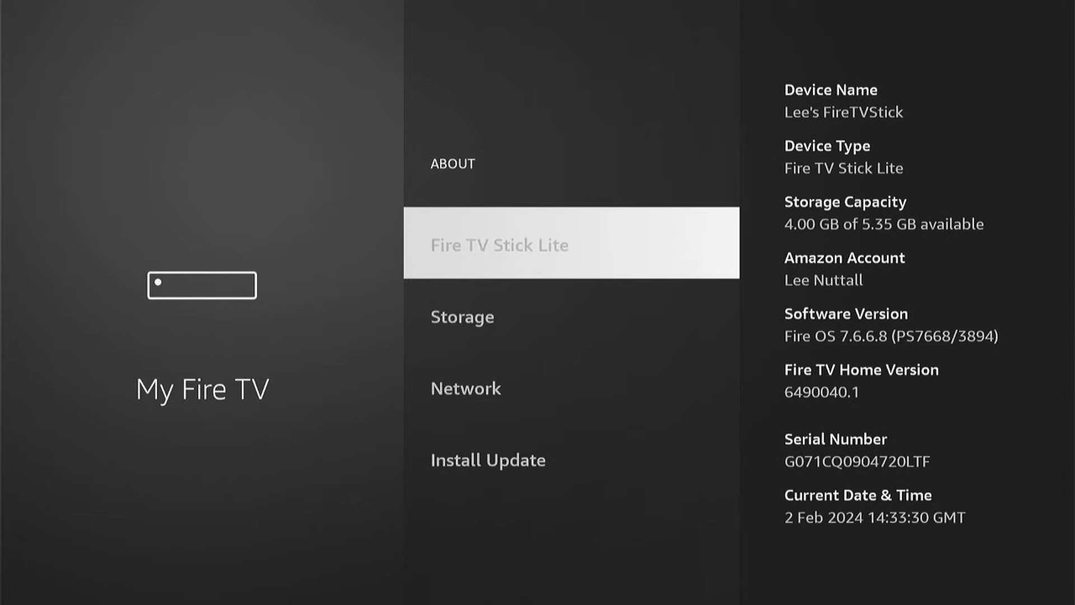
{"action": "key", "text": "Return"}
{"action": "key", "text": "Return"}
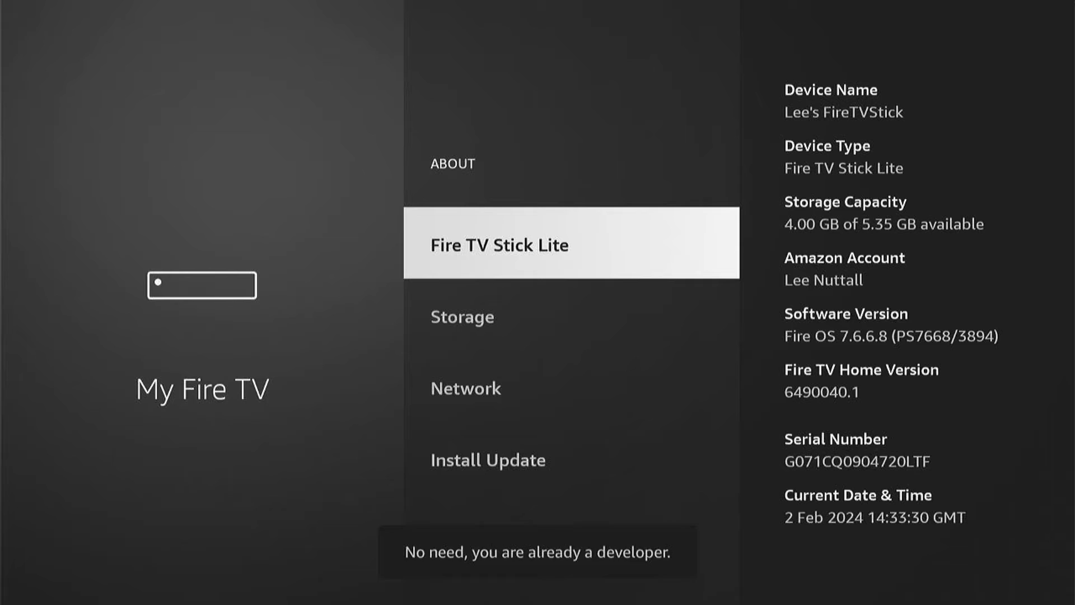
{"action": "key", "text": "Escape"}
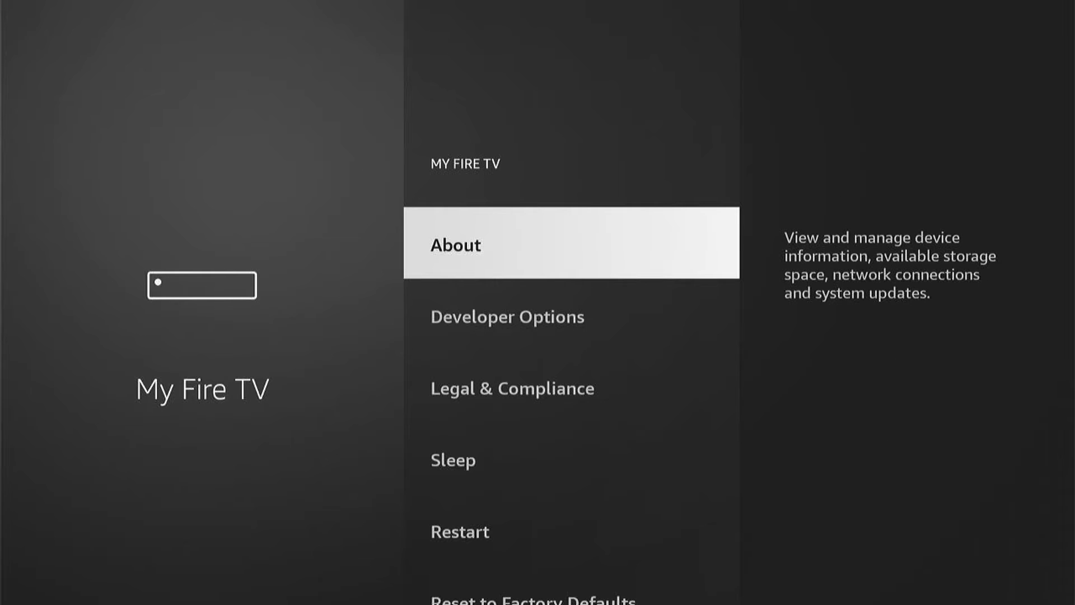
In Developer Options, turn ADB Debugging on and allow Downloader to install unknown apps
{"action": "key", "text": "Down"}
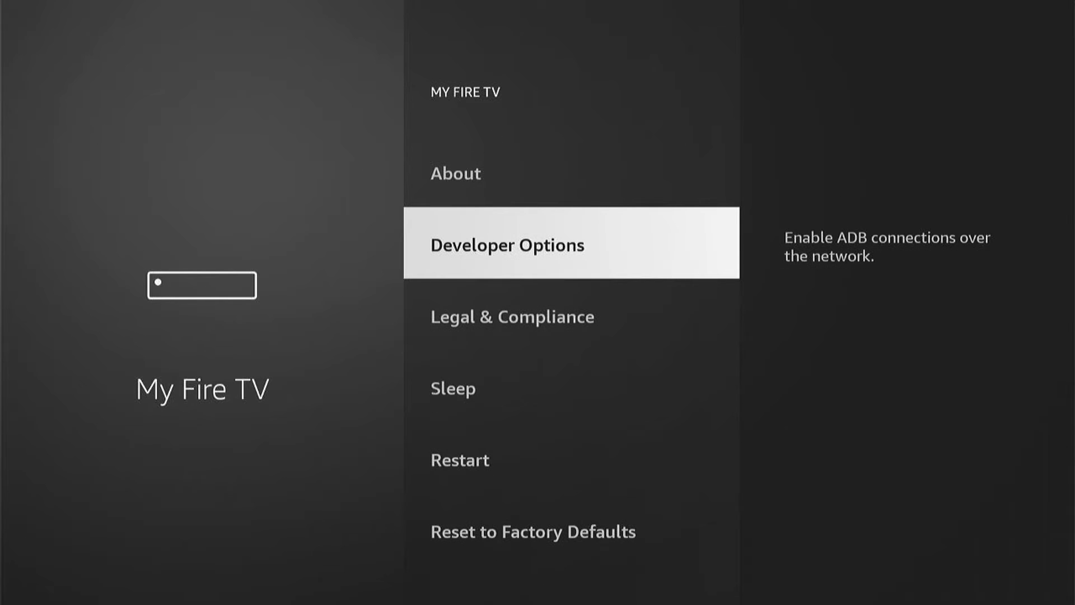
{"action": "key", "text": "Return"}
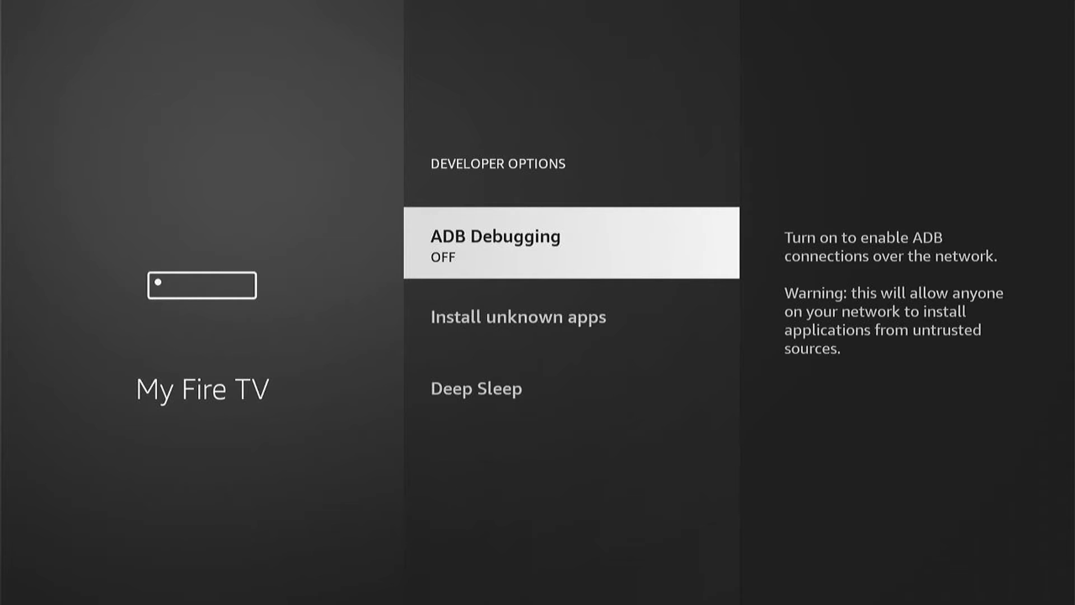
{"action": "key", "text": "Return"}
{"action": "key", "text": "Down"}
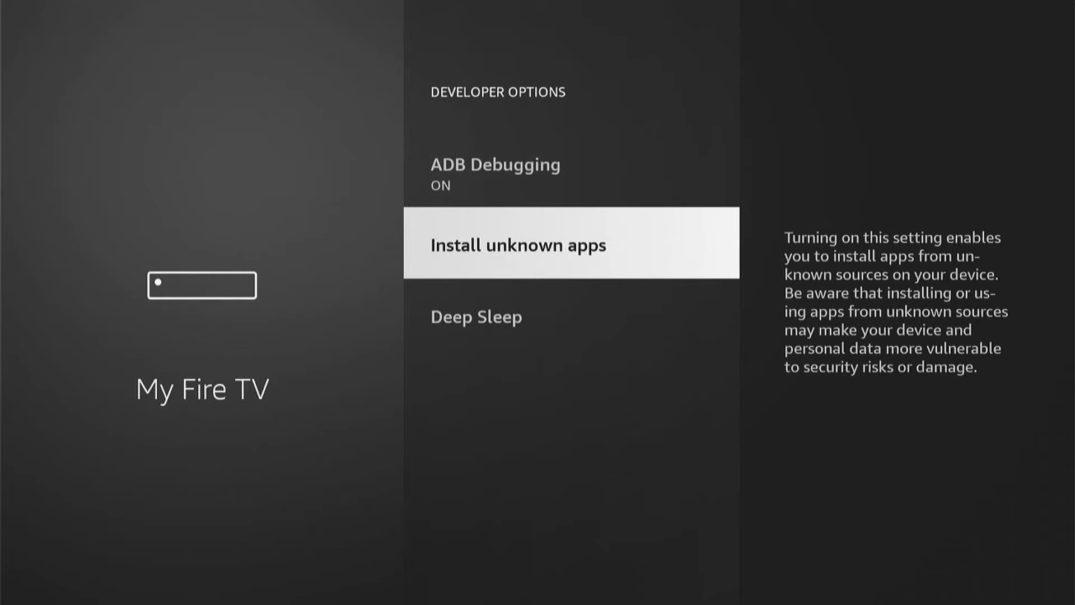
{"action": "key", "text": "Return"}
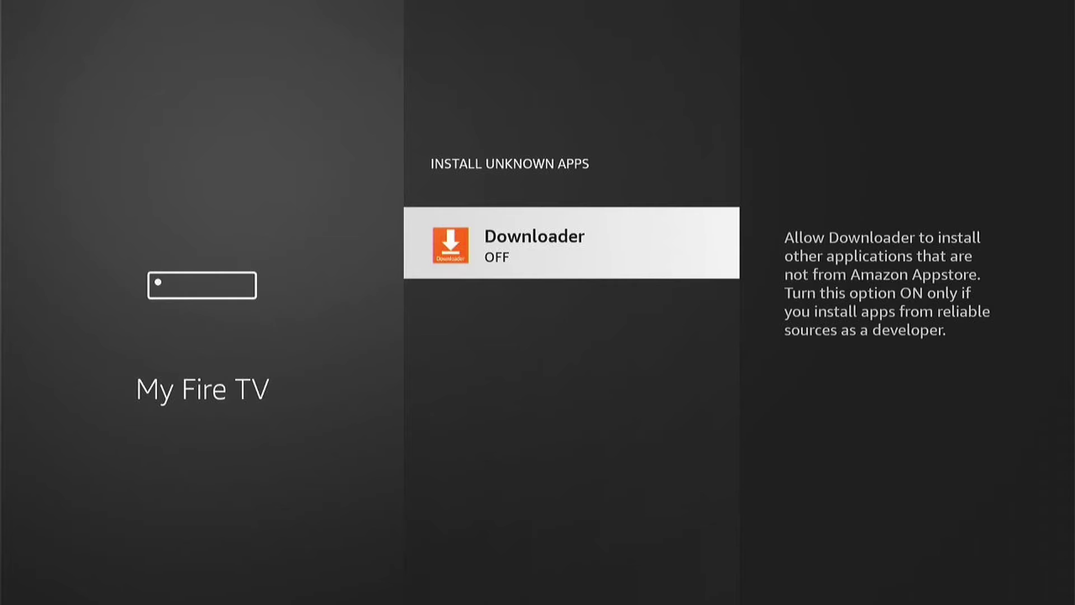
{"action": "key", "text": "Return"}
Launch Downloader from recent apps, allow file access, and dismiss the Quick Start Guide
{"action": "key", "text": "Home"}
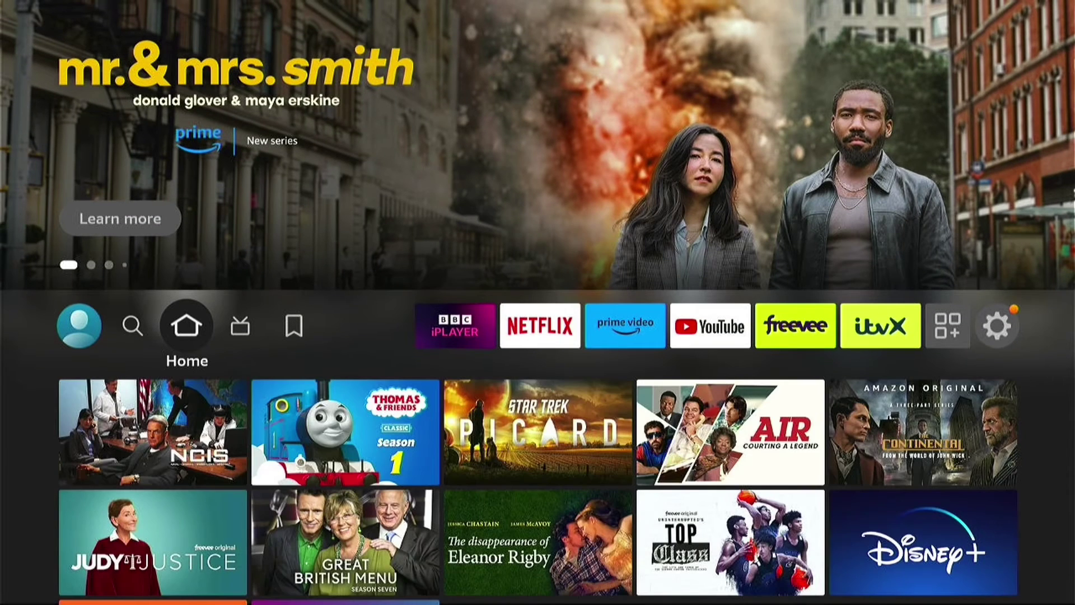
{"action": "key", "text": "Down"}
{"action": "key", "text": "Down"}
{"action": "key", "text": "Down"}
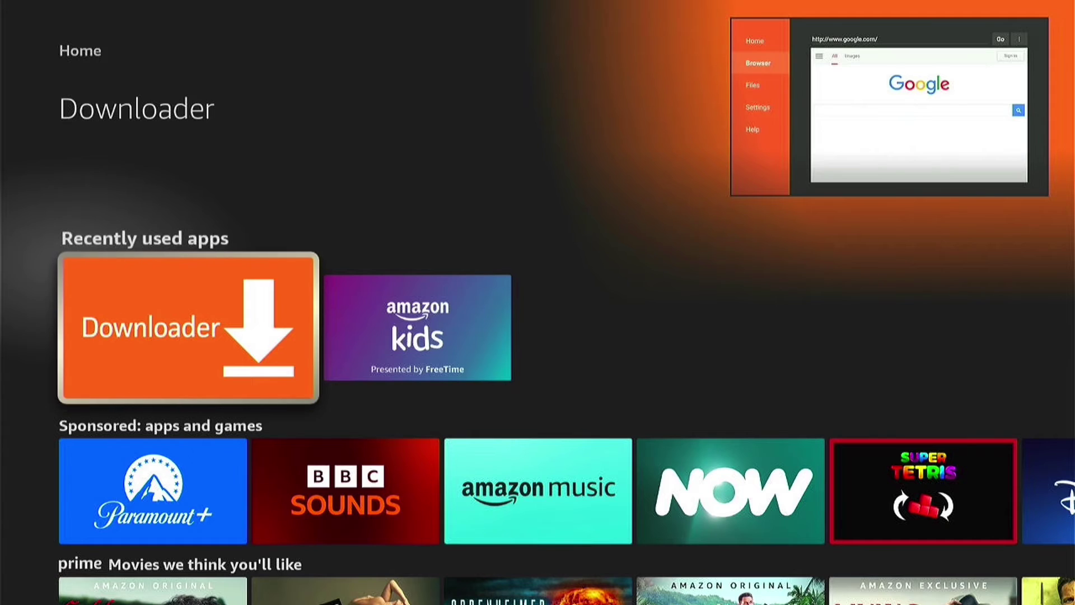
{"action": "key", "text": "Return"}
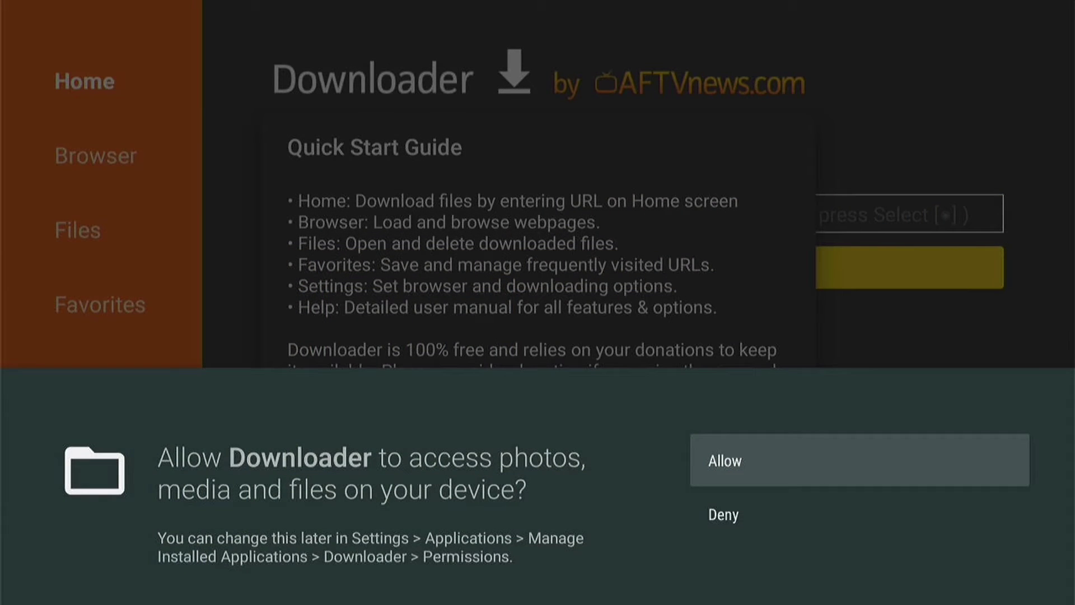
{"action": "key", "text": "Return"}
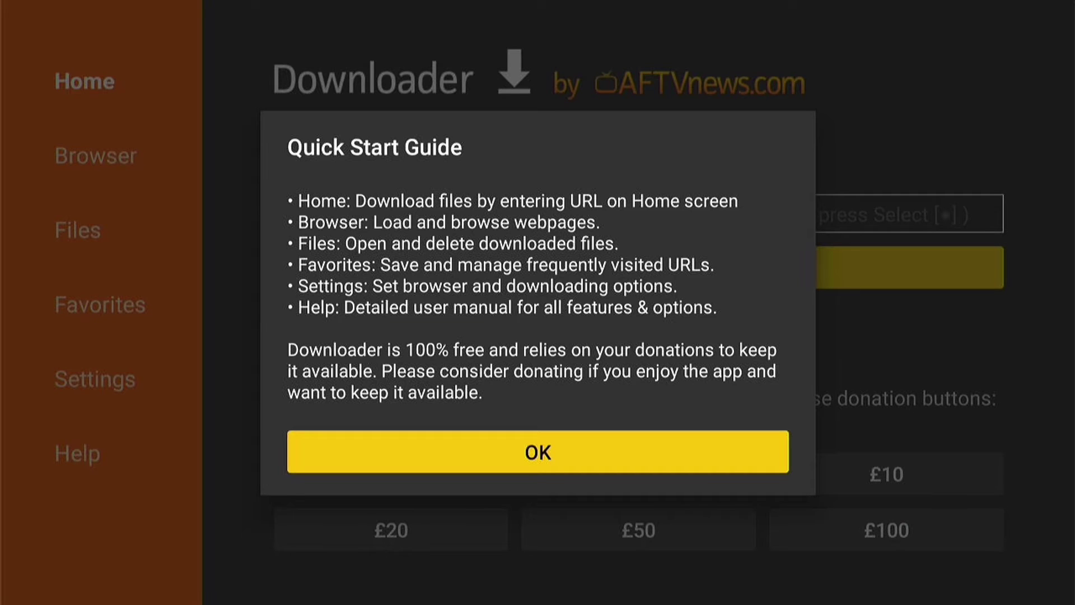
{"action": "key", "text": "Return"}
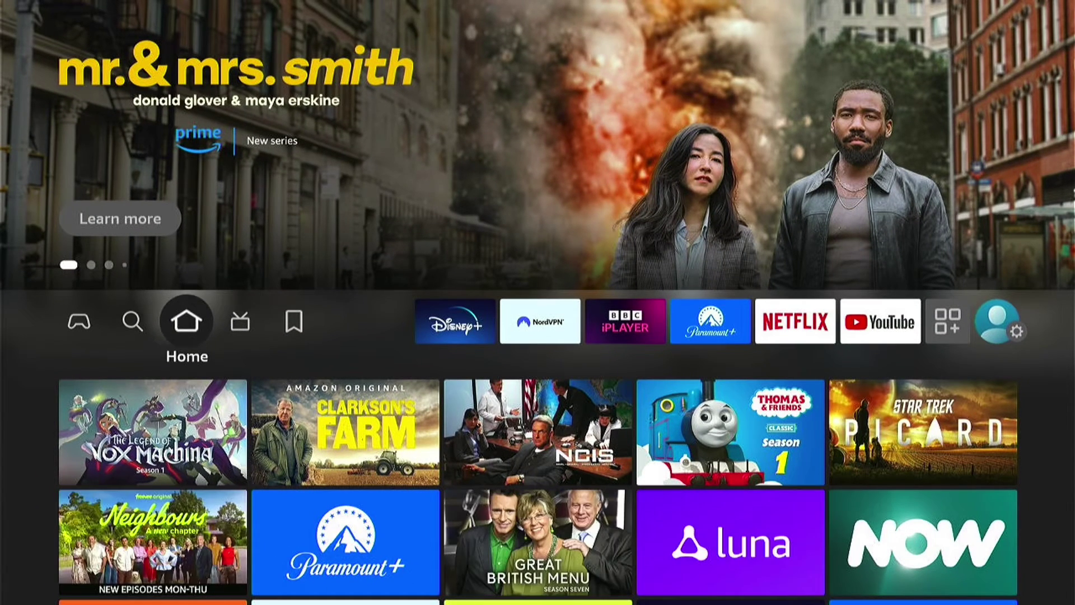
Launch NordVPN and browse the quick-connect and all-countries rows
{"action": "key", "text": "Right"}
{"action": "key", "text": "Right"}
{"action": "key", "text": "Right"}
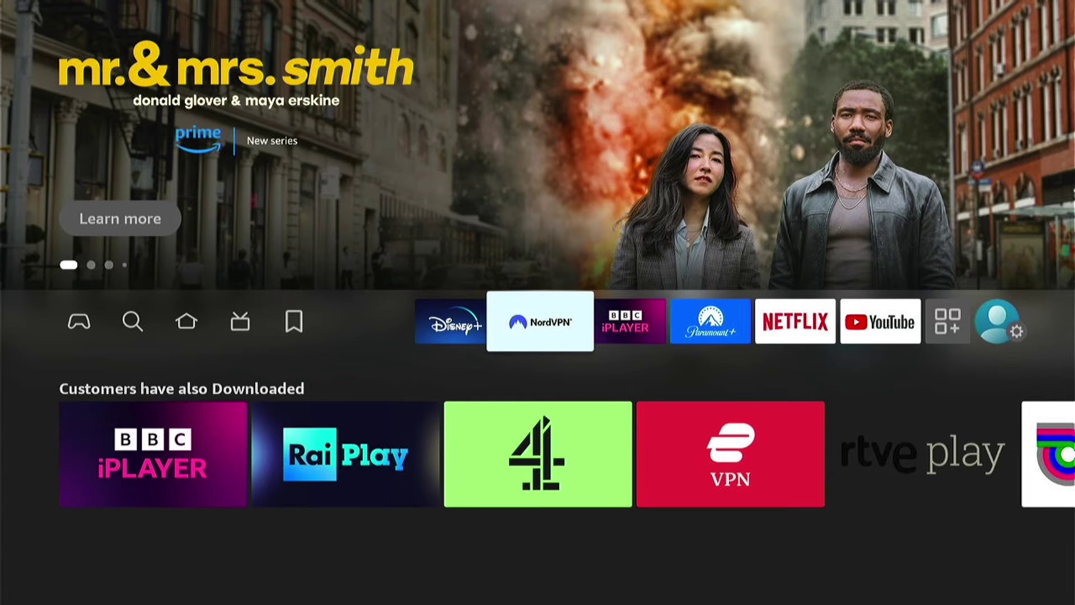
{"action": "key", "text": "Return"}
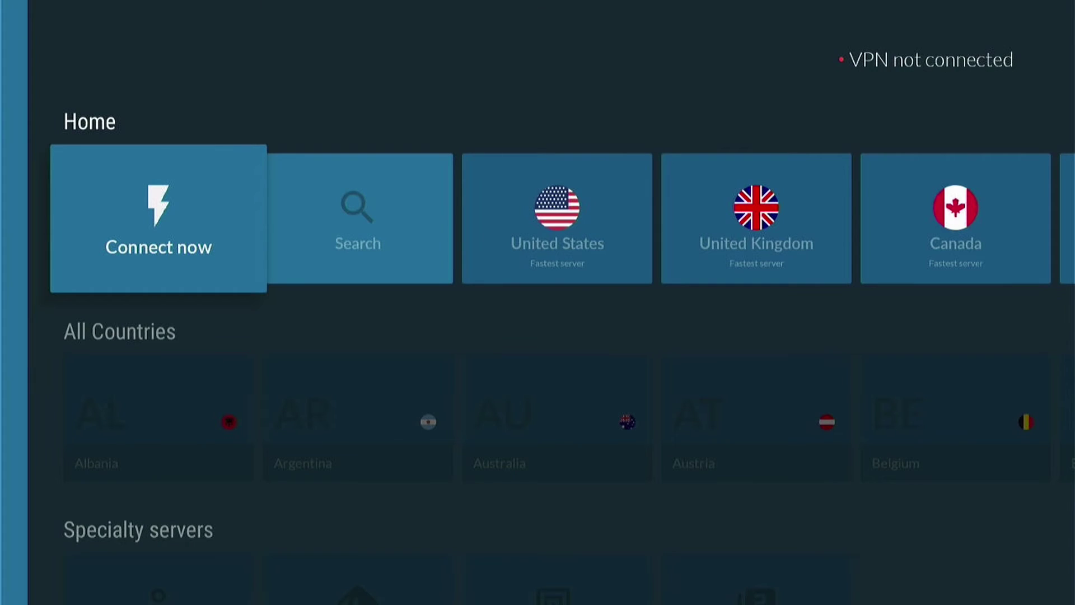
{"action": "key", "text": "Right"}
{"action": "key", "text": "Right"}
{"action": "key", "text": "Right"}
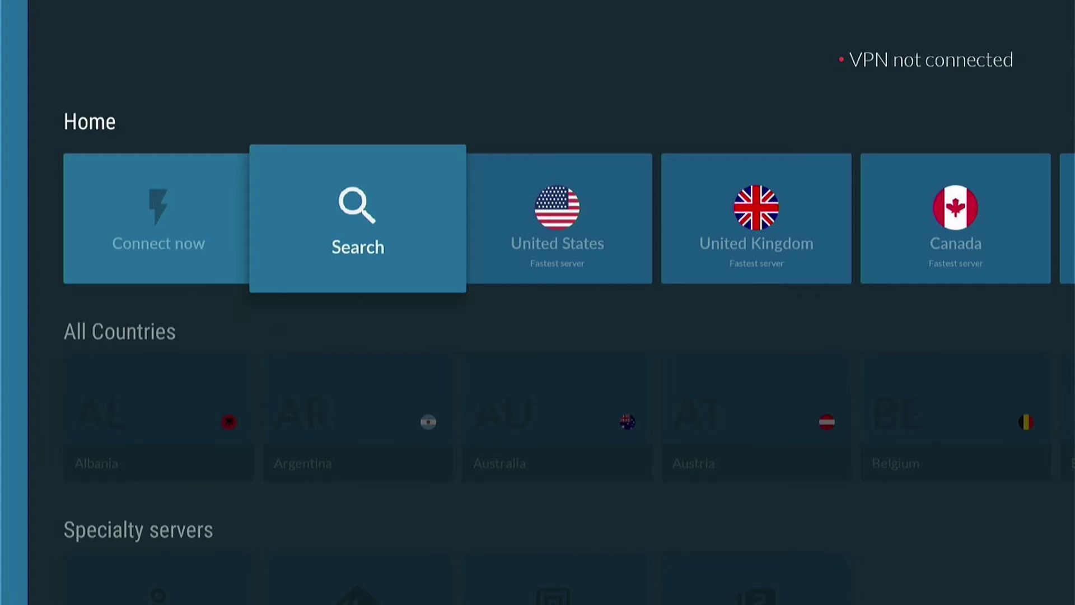
{"action": "key", "text": "Right"}
{"action": "key", "text": "Right"}
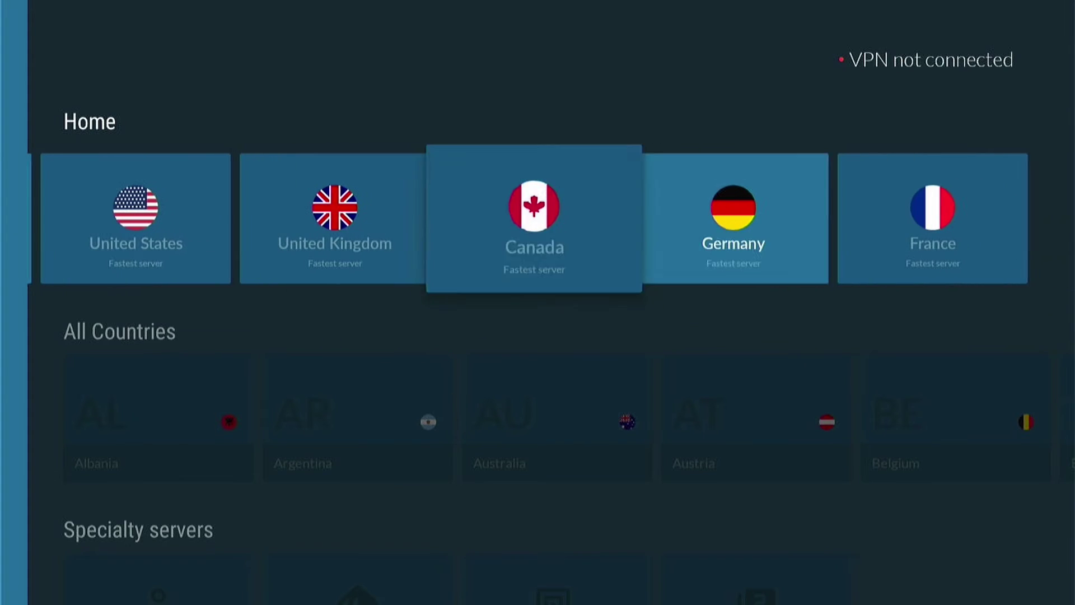
{"action": "key", "text": "Left"}
{"action": "key", "text": "Left"}
{"action": "key", "text": "Left"}
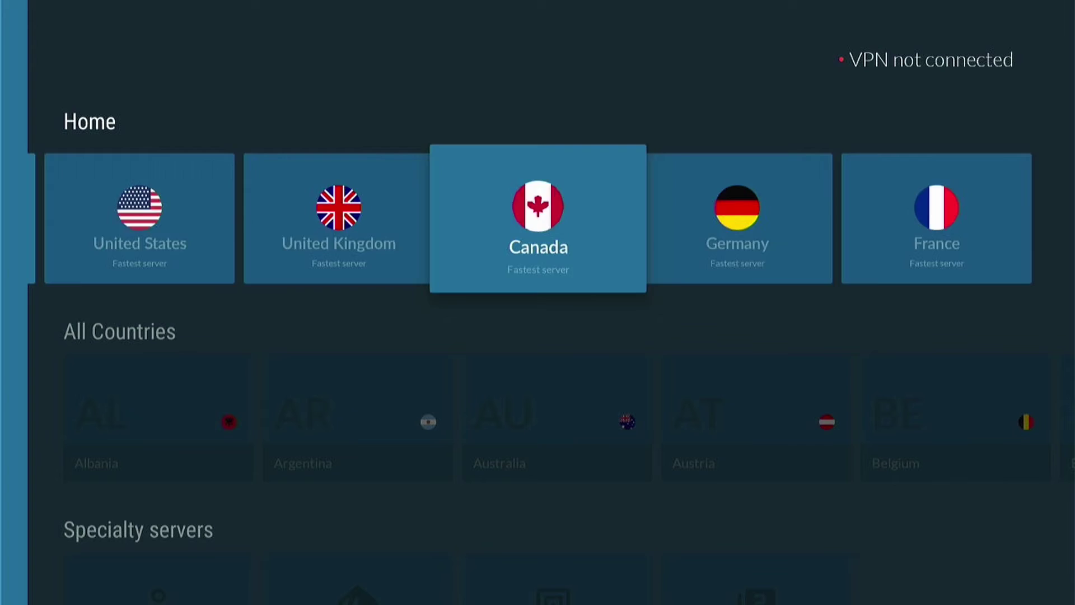
{"action": "key", "text": "Down"}
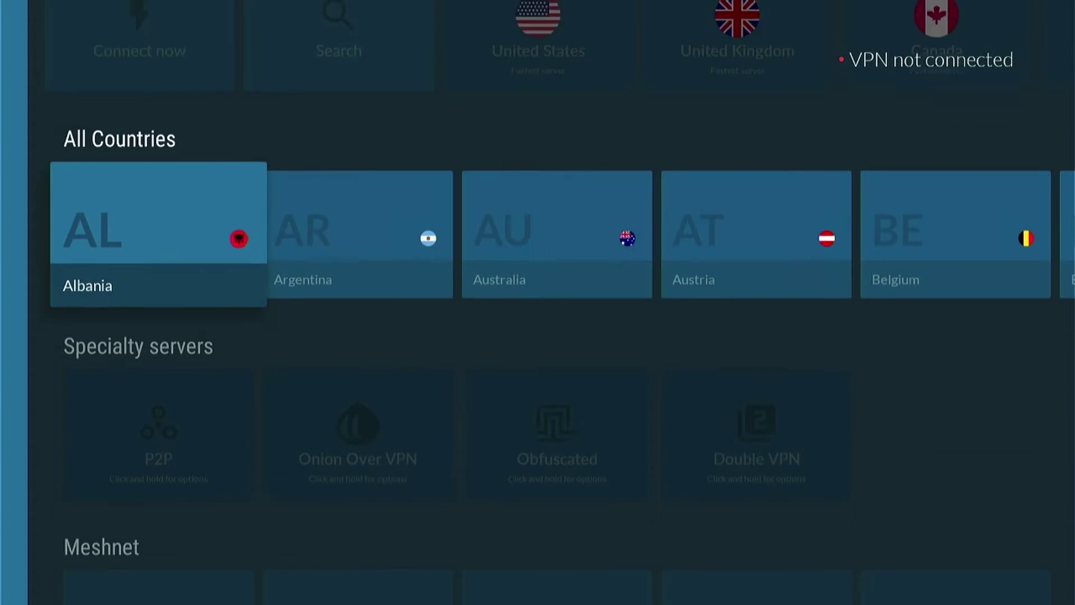
{"action": "key", "text": "Right"}
{"action": "key", "text": "Right"}
{"action": "key", "text": "Right"}
{"action": "key", "text": "Right"}
{"action": "key", "text": "Right"}
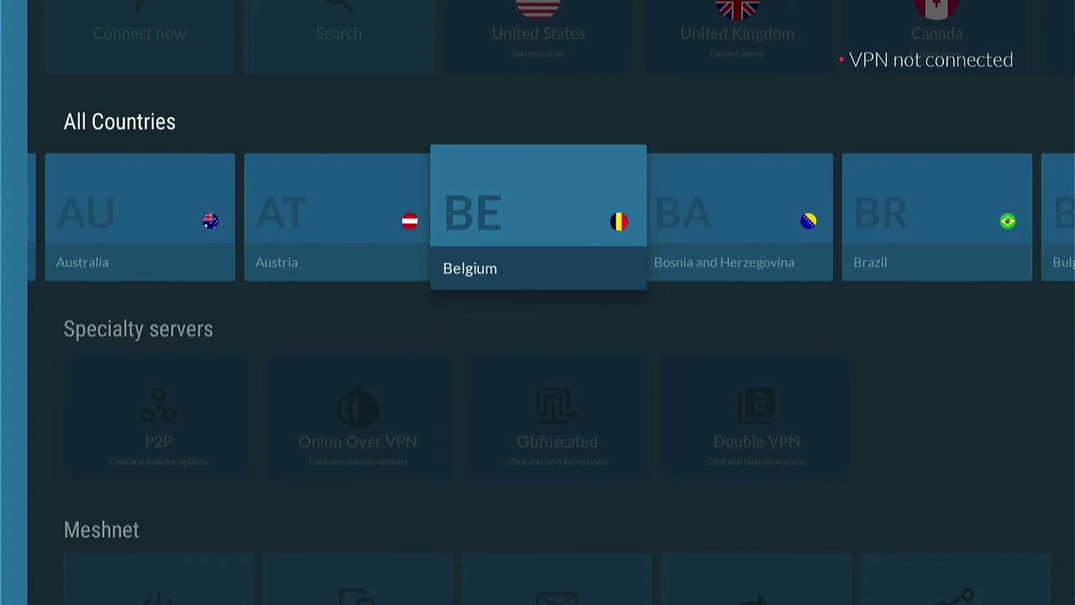
{"action": "key", "text": "Right"}
{"action": "key", "text": "Right"}
{"action": "key", "text": "Right"}
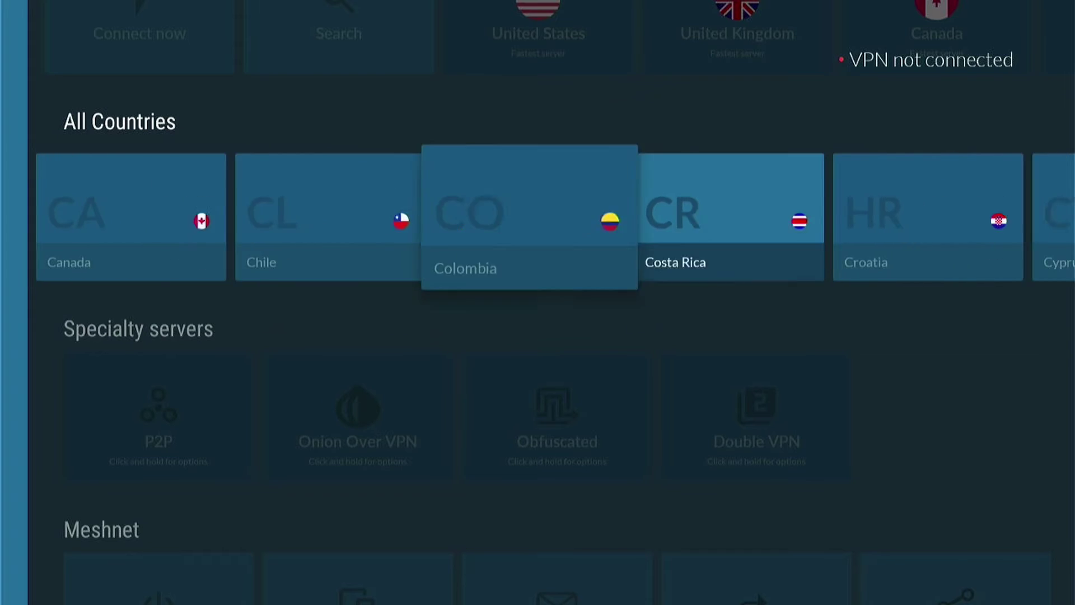
{"action": "key", "text": "Right"}
{"action": "key", "text": "Right"}
{"action": "key", "text": "Right"}
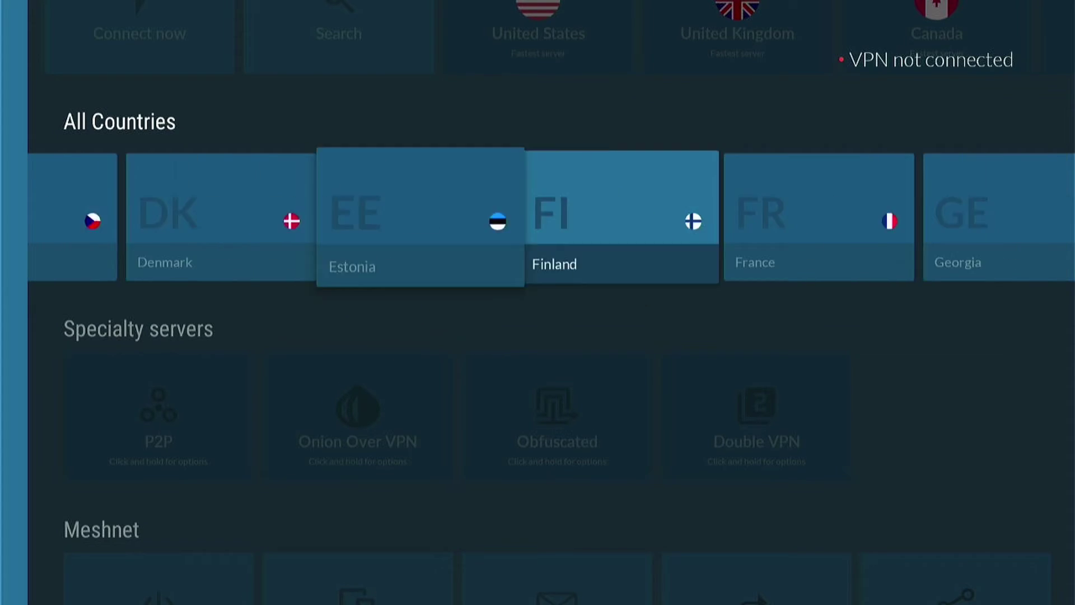
{"action": "key", "text": "Right"}
{"action": "key", "text": "Right"}
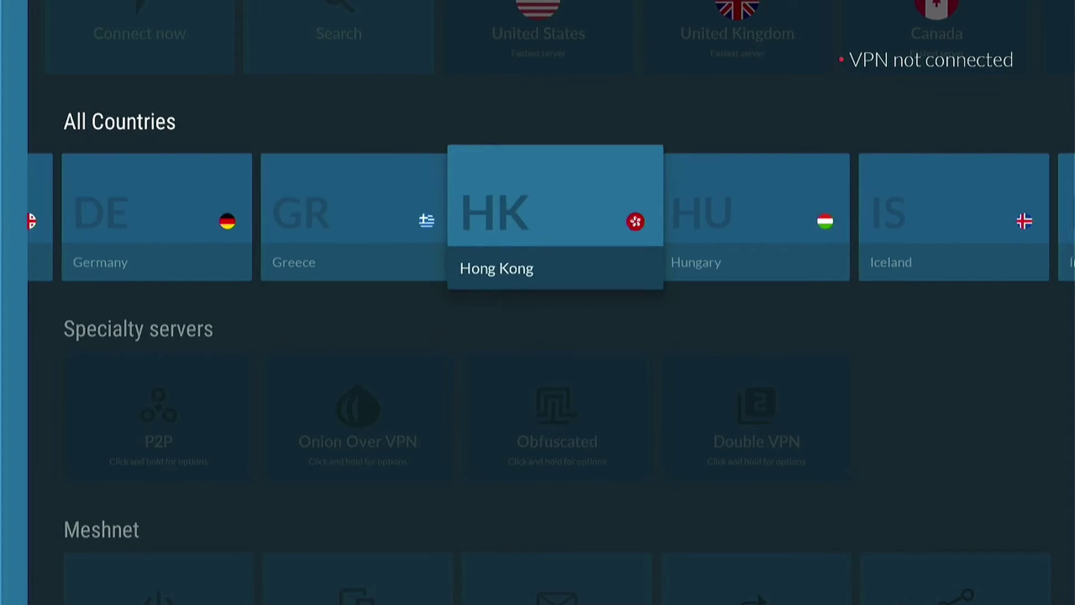
Connect to the fastest United States server
{"action": "key", "text": "Up"}
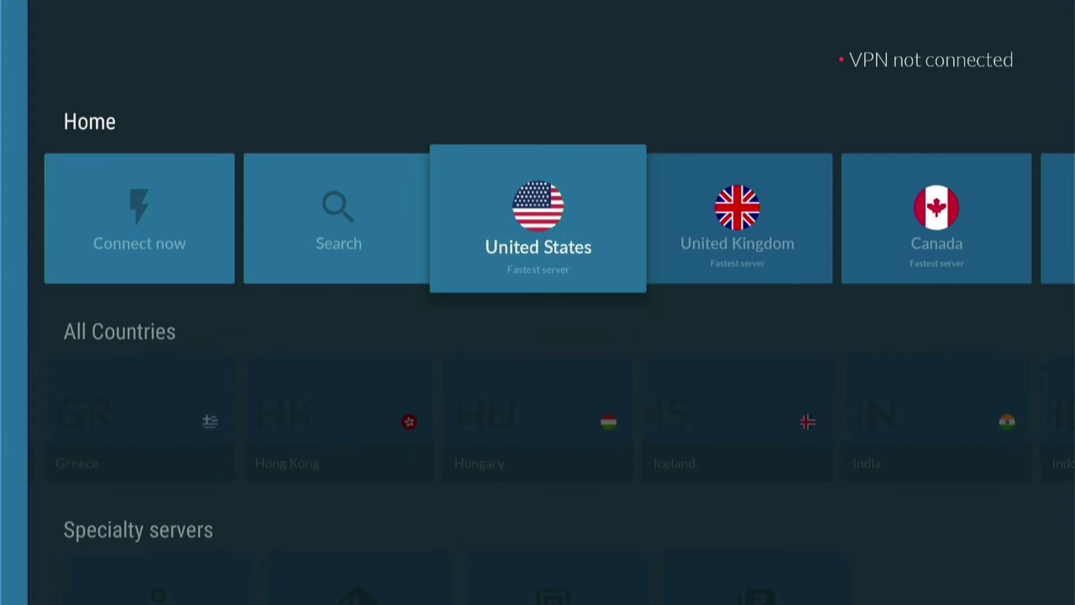
{"action": "key", "text": "Return"}
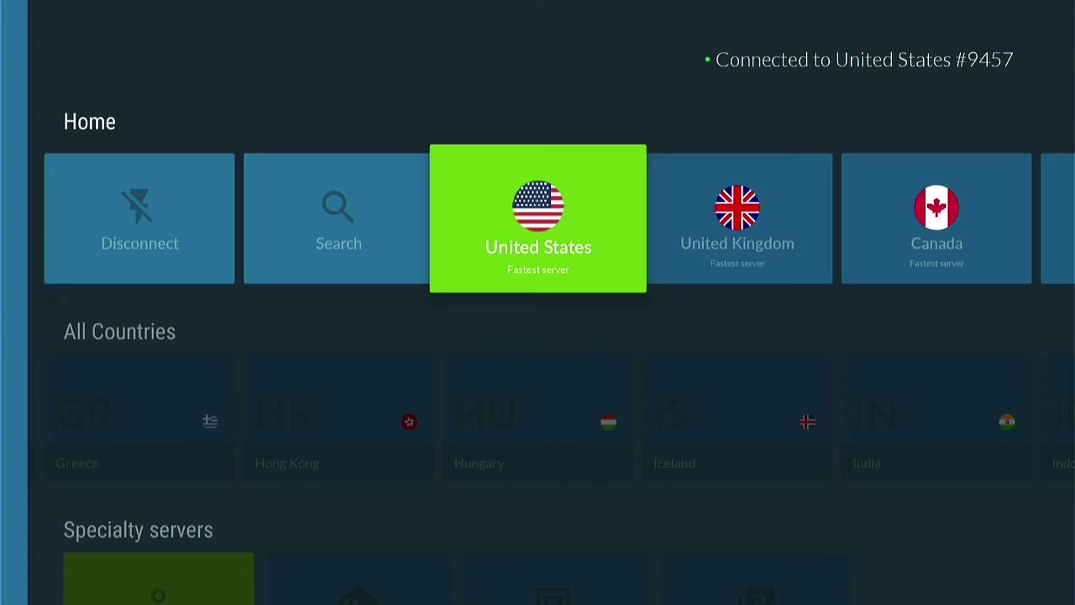
{"action": "key", "text": "Left"}
{"action": "key", "text": "Left"}
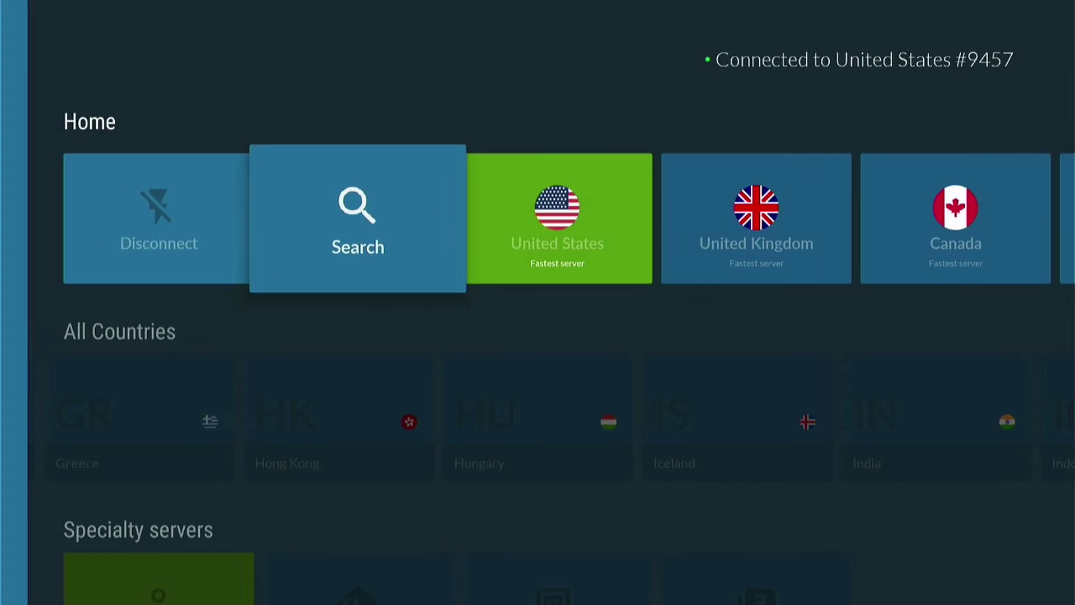
Disconnect the VPN and scroll down the NordVPN 67% off New Year's deal page
{"action": "key", "text": "Return"}
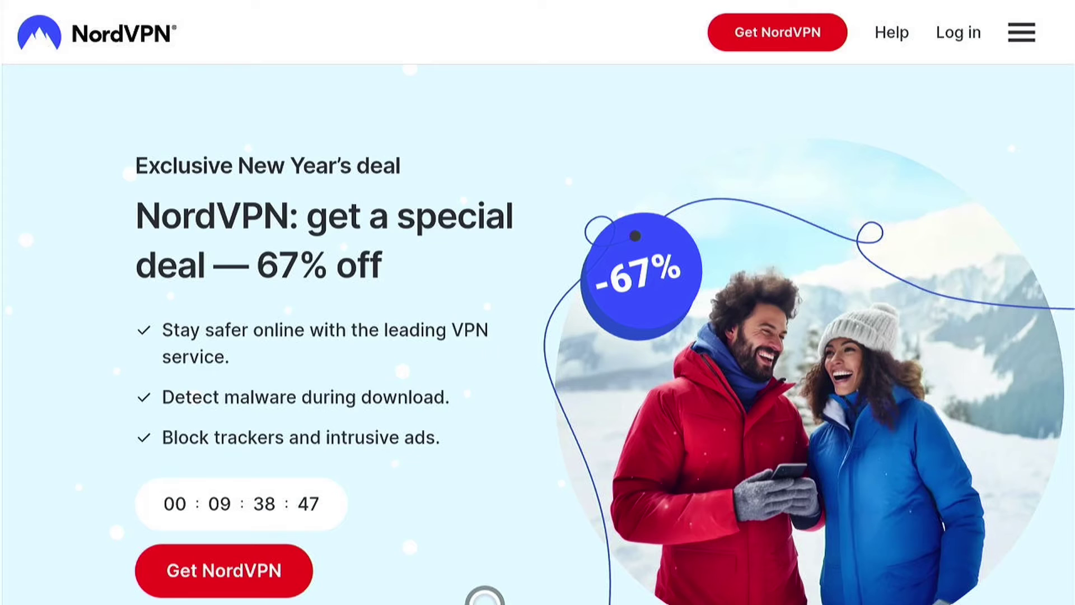
{"action": "scroll", "coordinate": [537, 336], "scroll_direction": "down", "scroll_amount": 1}
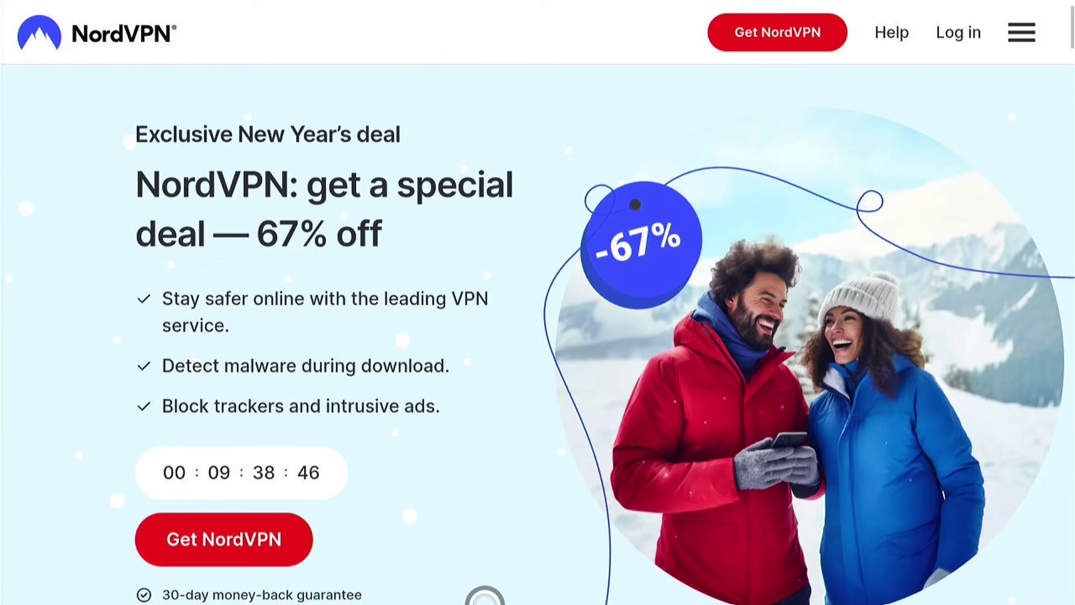
{"action": "scroll", "coordinate": [538, 336], "scroll_direction": "down", "scroll_amount": 2}
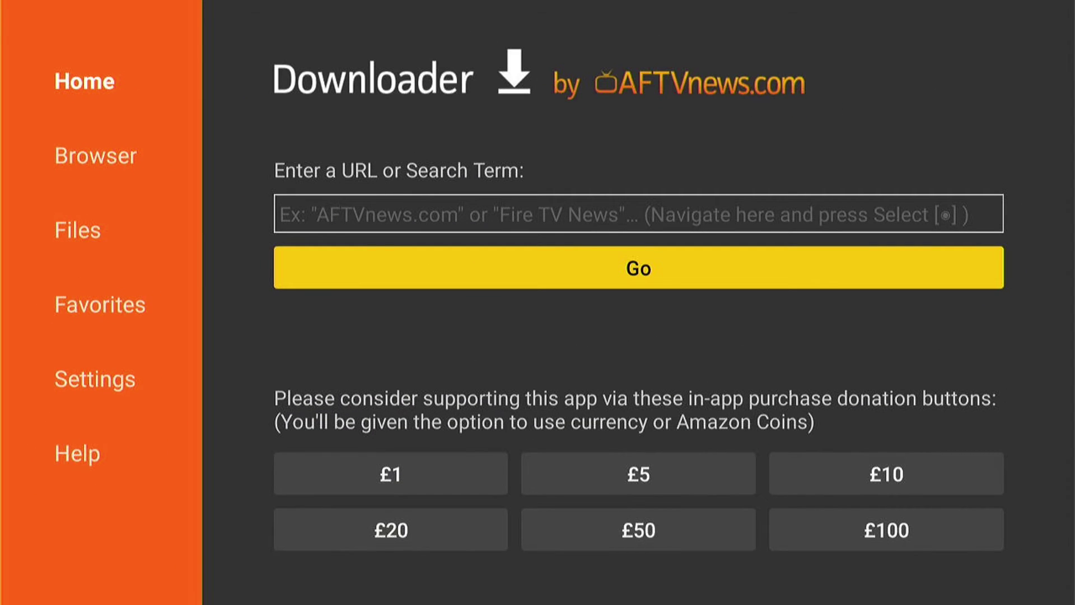
Open text entry in Downloader's URL field and enter the digits 3, 0 and 9
{"action": "left_click", "coordinate": [638, 214]}
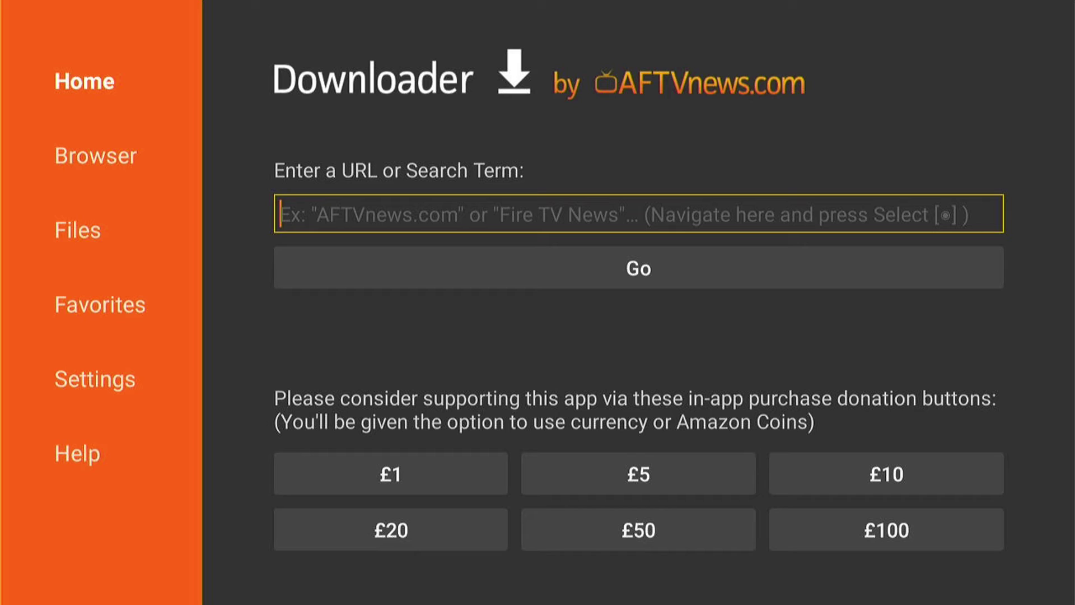
{"action": "key", "text": "Return"}
{"action": "key", "text": "Up"}
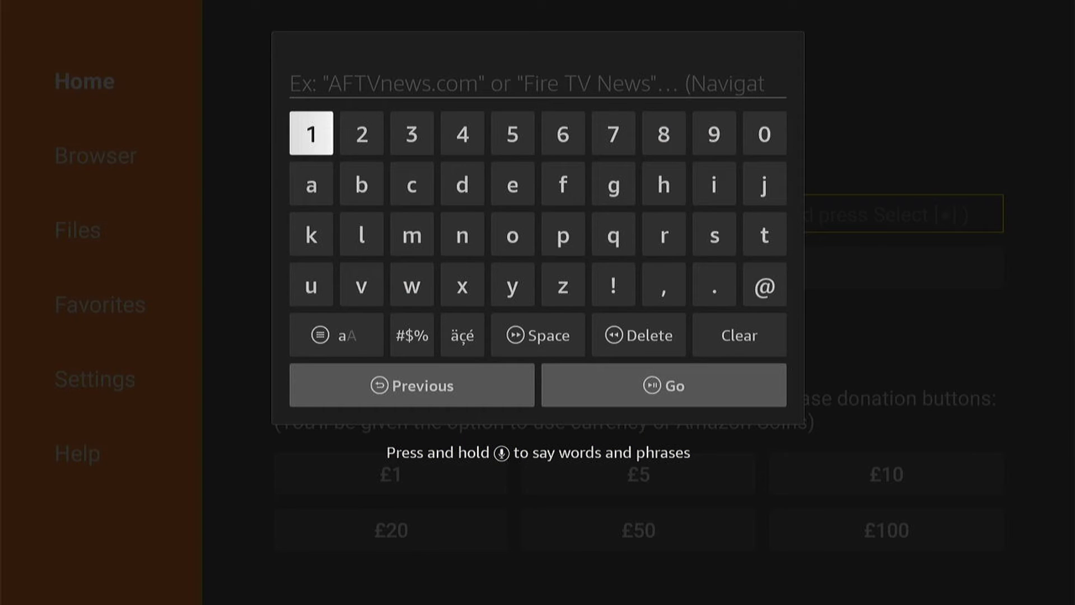
{"action": "key", "text": "Right"}
{"action": "key", "text": "Right"}
{"action": "key", "text": "Return"}
{"action": "key", "text": "Right"}
{"action": "key", "text": "Right"}
{"action": "key", "text": "Right"}
{"action": "key", "text": "Right"}
{"action": "key", "text": "Right"}
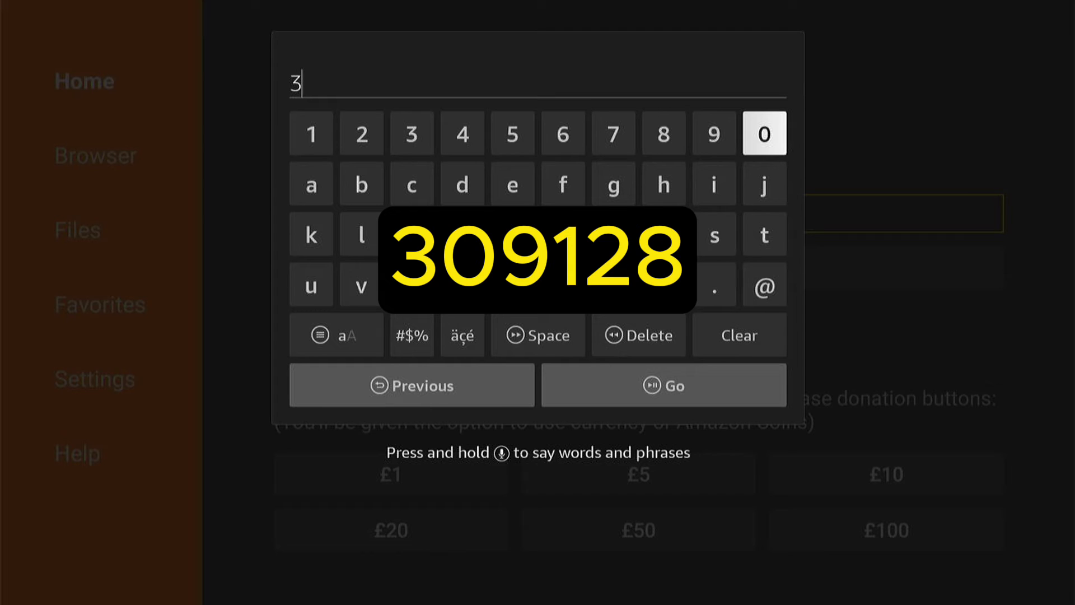
{"action": "key", "text": "Return"}
{"action": "key", "text": "Left"}
{"action": "key", "text": "Return"}
{"action": "key", "text": "Left"}
{"action": "key", "text": "Left"}
{"action": "key", "text": "Left"}
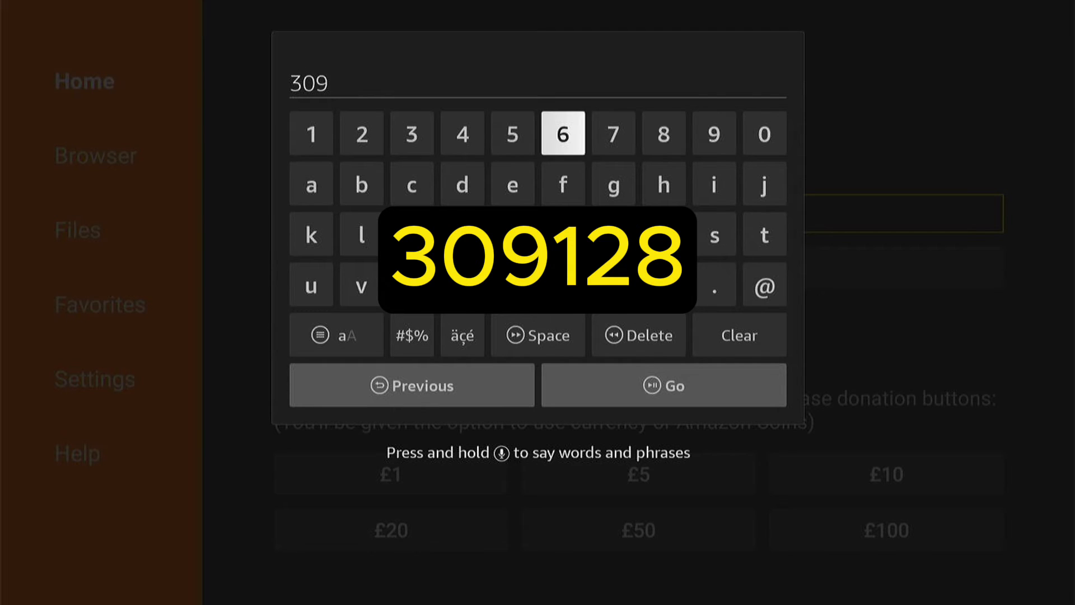
{"action": "key", "text": "Return"}
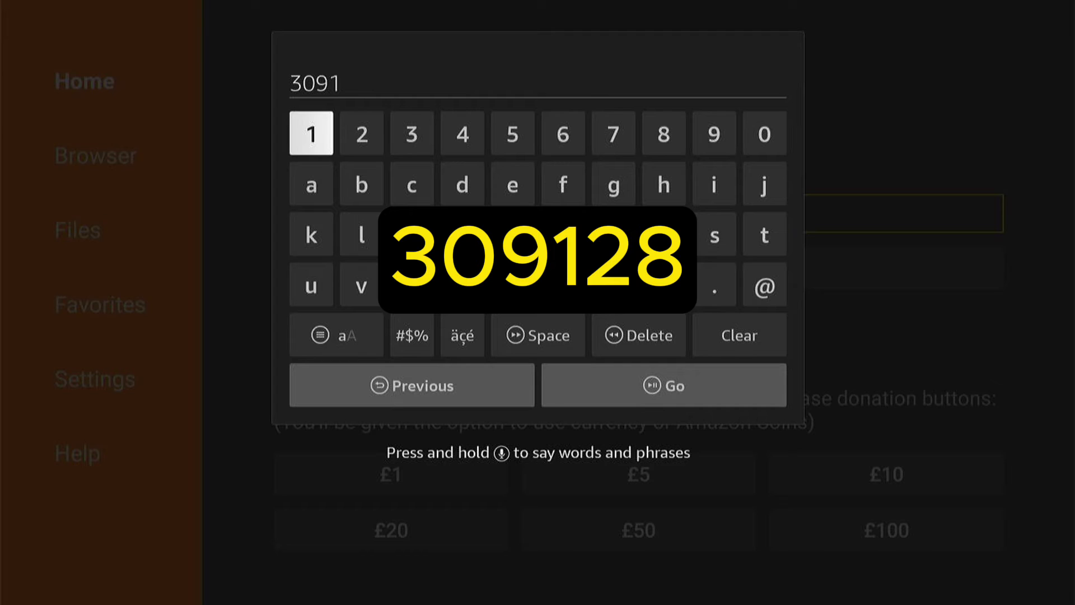
{"action": "key", "text": "Right"}
{"action": "key", "text": "Return"}
{"action": "key", "text": "Right"}
{"action": "key", "text": "Right"}
{"action": "key", "text": "Right"}
{"action": "key", "text": "Right"}
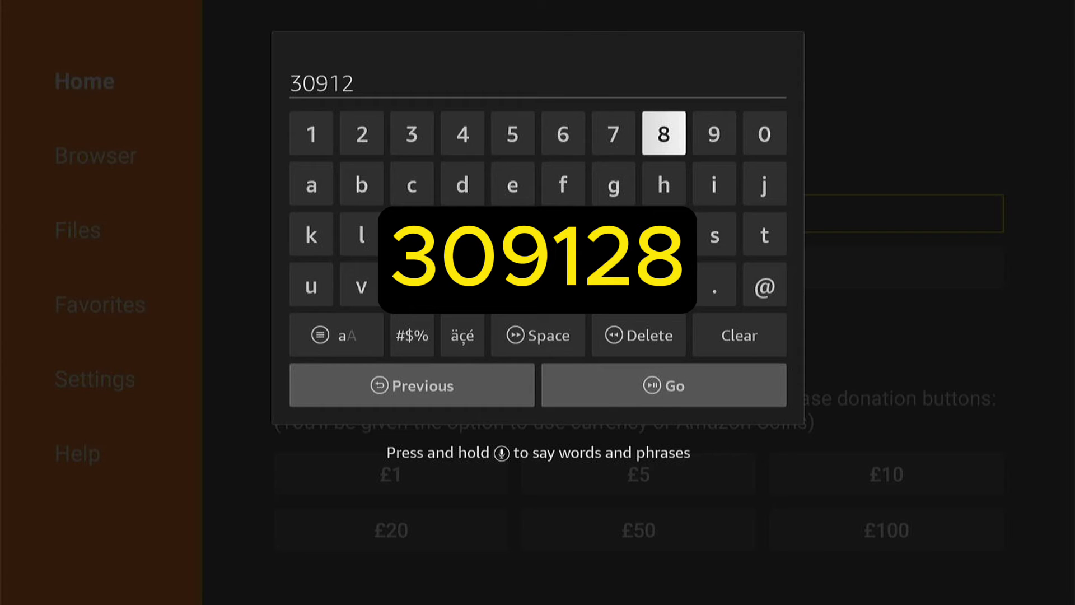
{"action": "key", "text": "Return"}
{"action": "key", "text": "Down"}
{"action": "key", "text": "Down"}
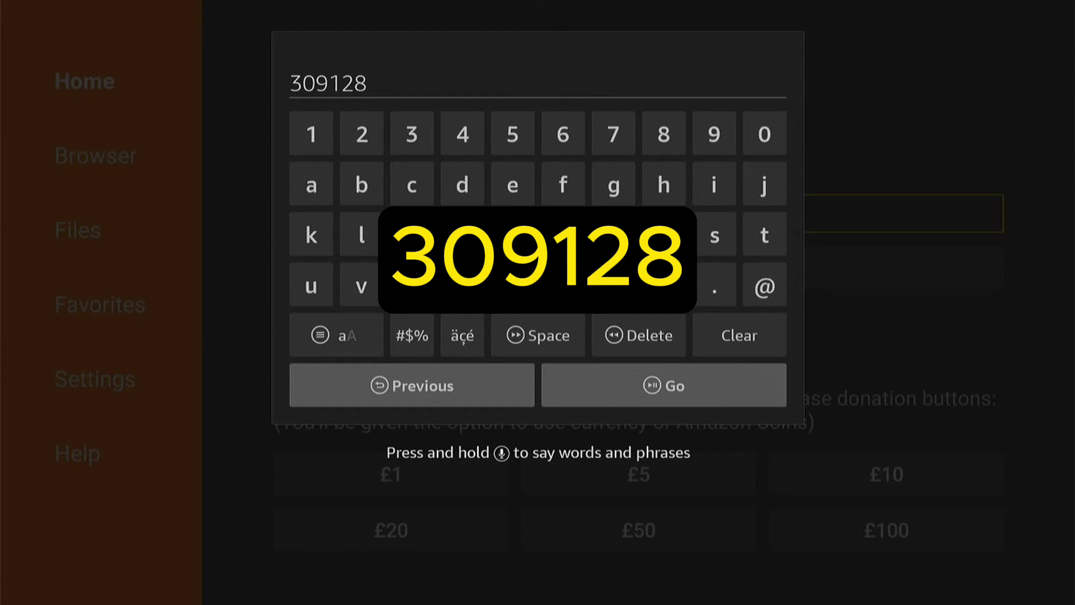
{"action": "key", "text": "Down"}
{"action": "key", "text": "Down"}
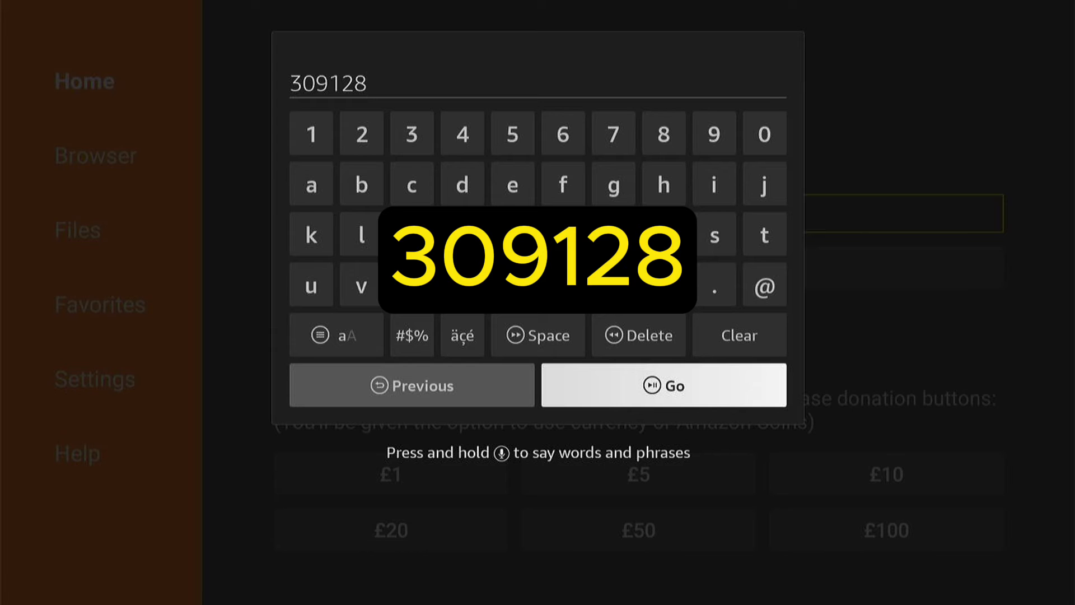
{"action": "key", "text": "Return"}
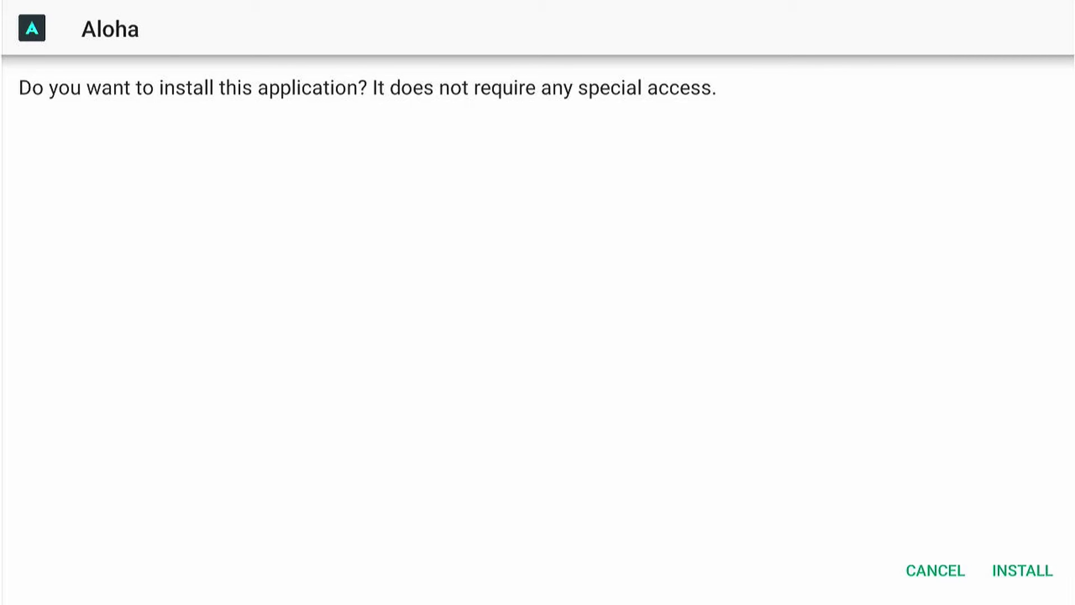
Install the downloaded Aloha browser and finish with Done
{"action": "key", "text": "Right"}
{"action": "key", "text": "Right"}
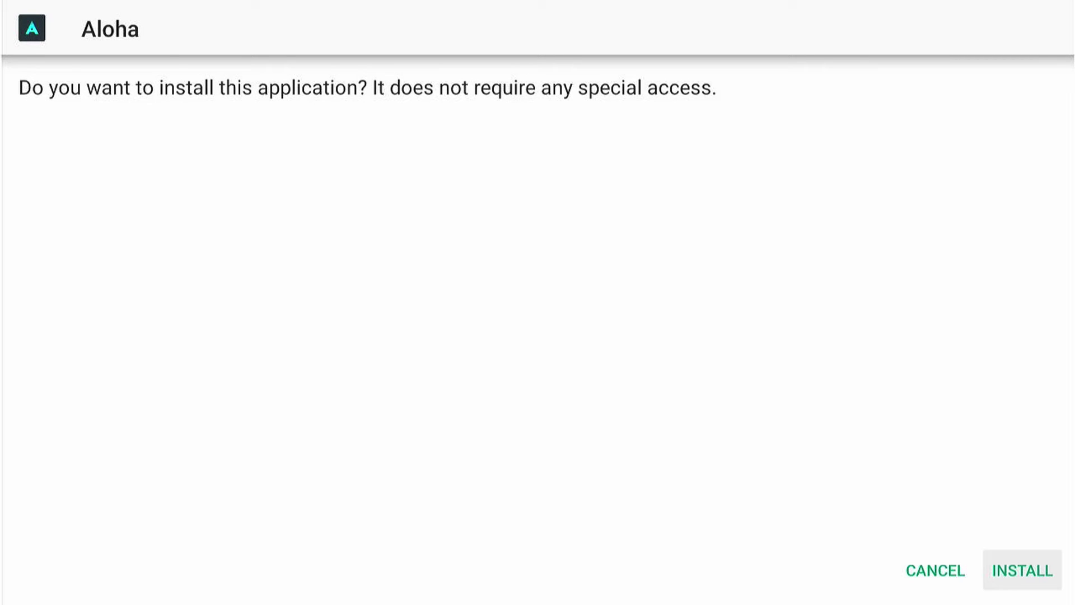
{"action": "key", "text": "Return"}
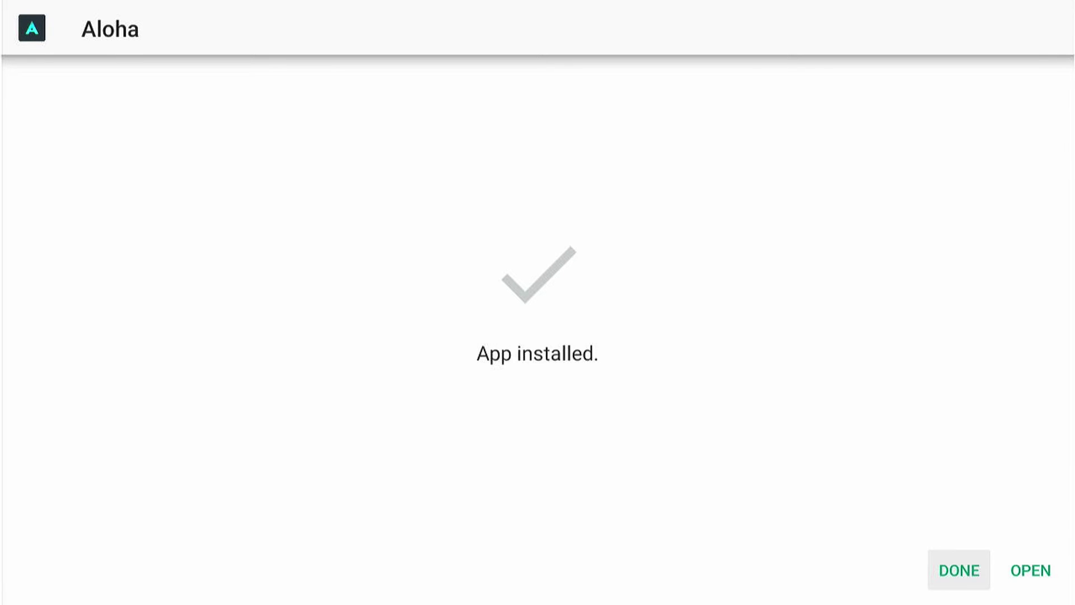
{"action": "key", "text": "Return"}
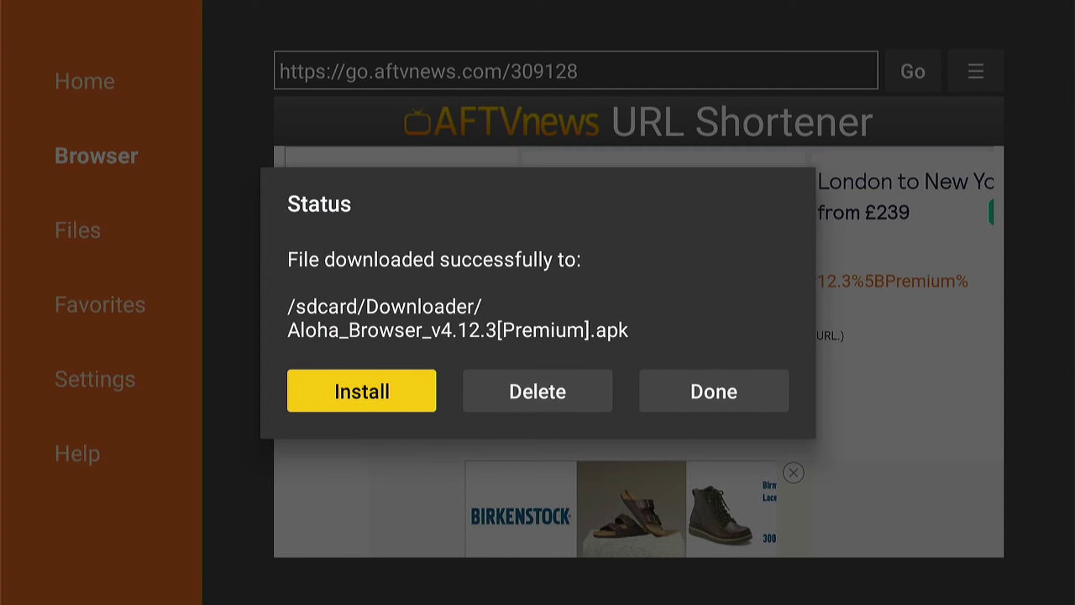
Delete the leftover Aloha APK file and confirm the deletion
{"action": "key", "text": "Right"}
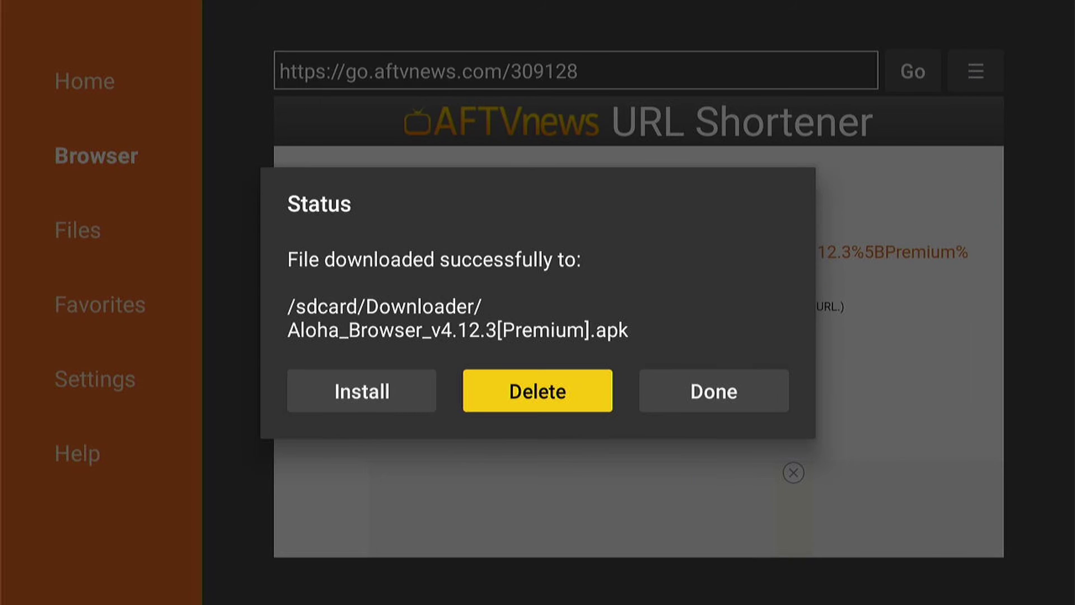
{"action": "key", "text": "Return"}
{"action": "key", "text": "Left"}
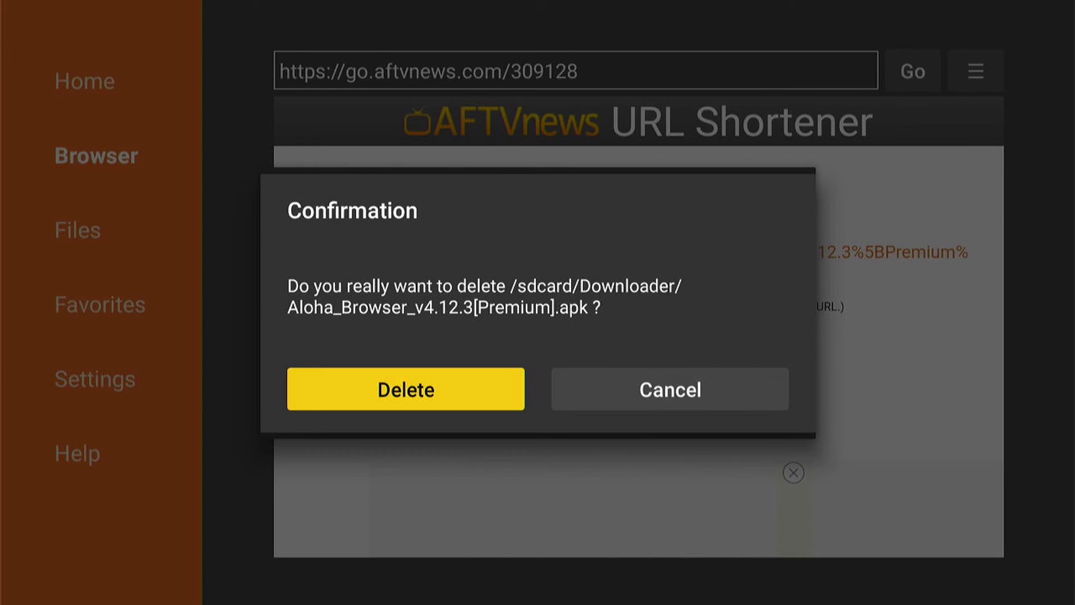
{"action": "key", "text": "Return"}
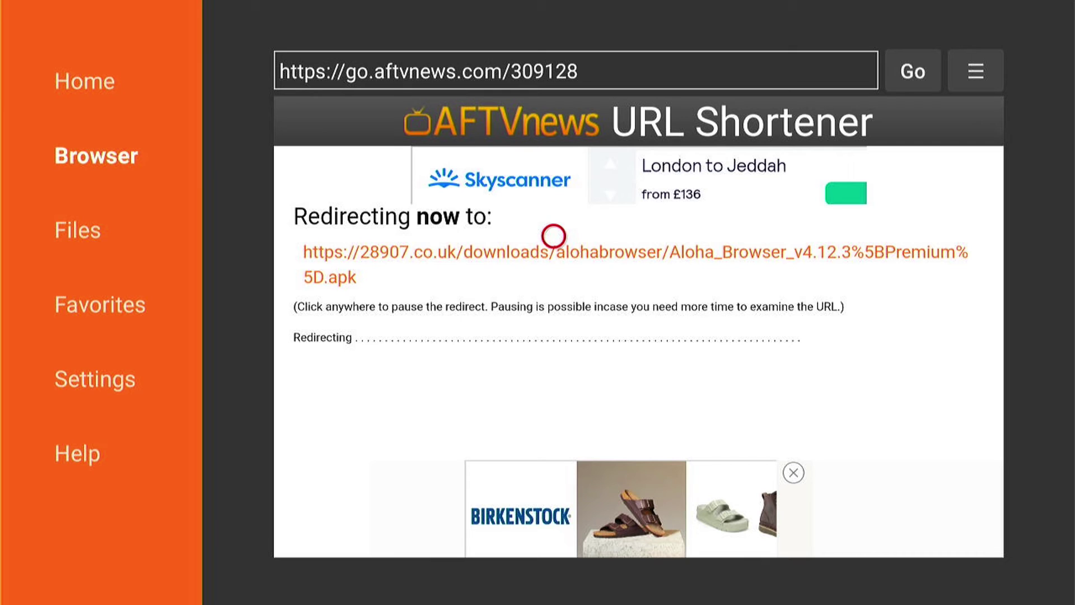
Open the Your Apps & Channels grid and highlight the new A app
{"action": "key", "text": "Home"}
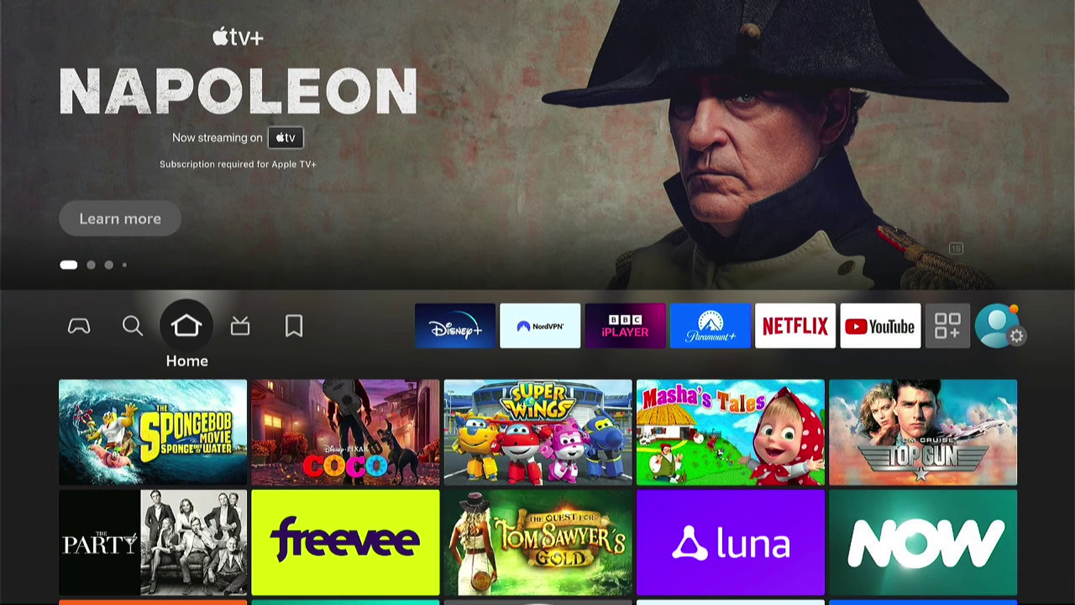
{"action": "key", "text": "Right"}
{"action": "key", "text": "Right"}
{"action": "key", "text": "Right"}
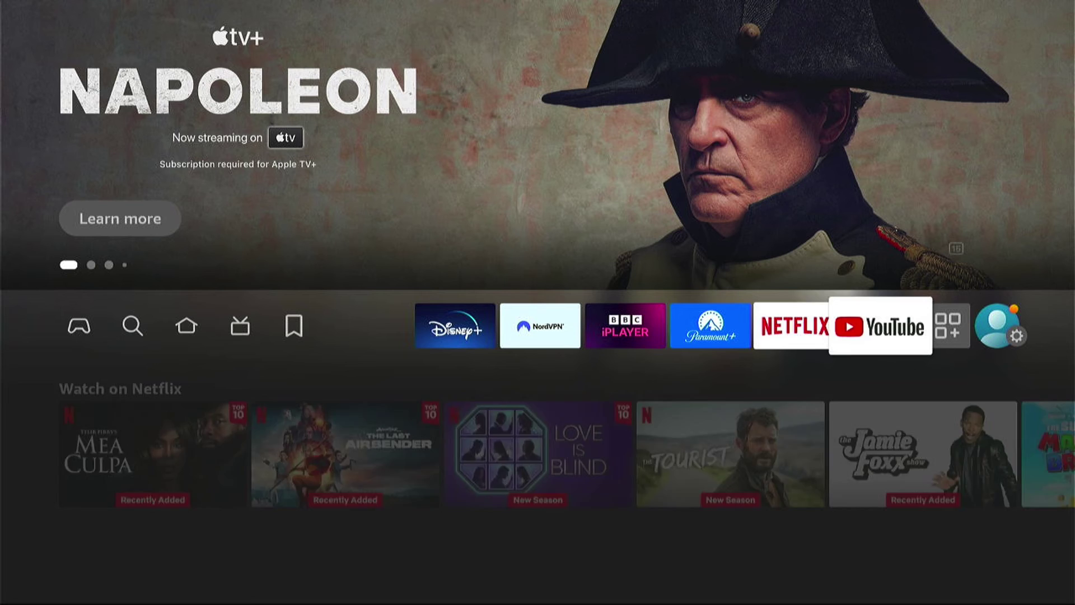
{"action": "key", "text": "Right"}
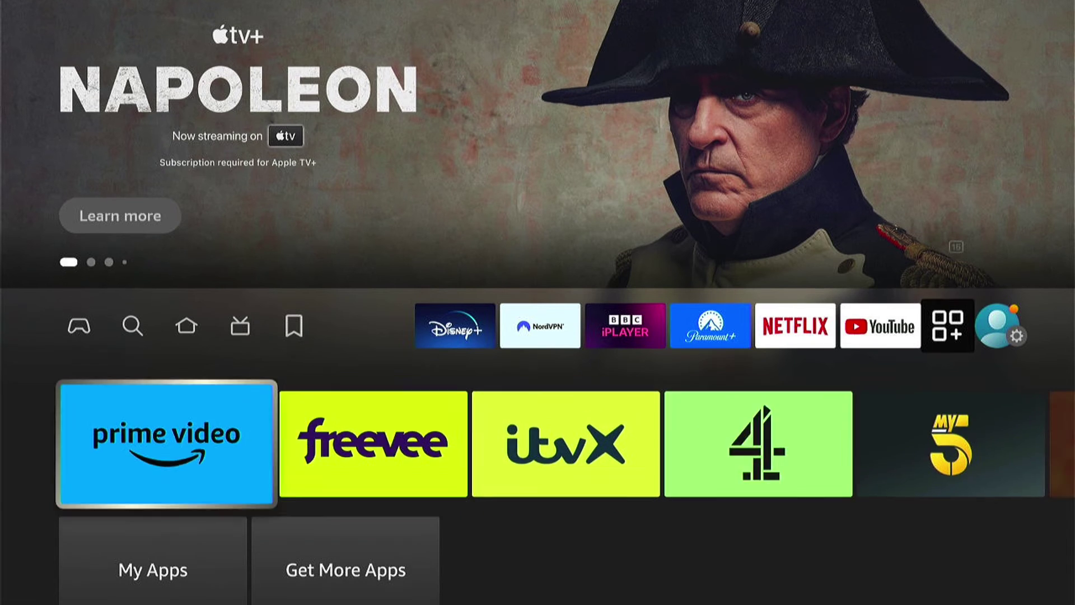
{"action": "key", "text": "Down"}
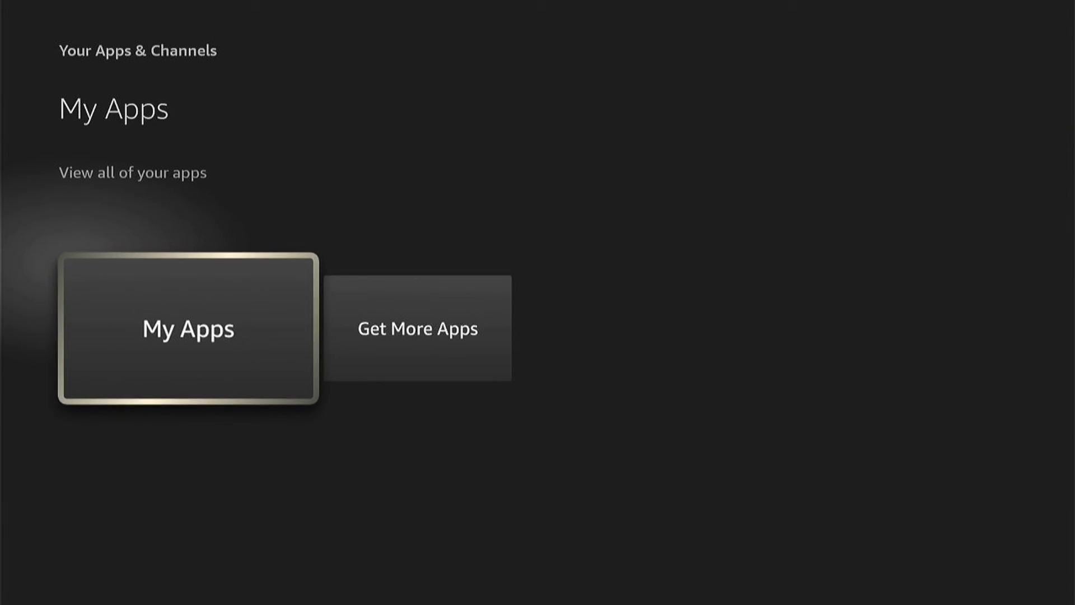
{"action": "key", "text": "Return"}
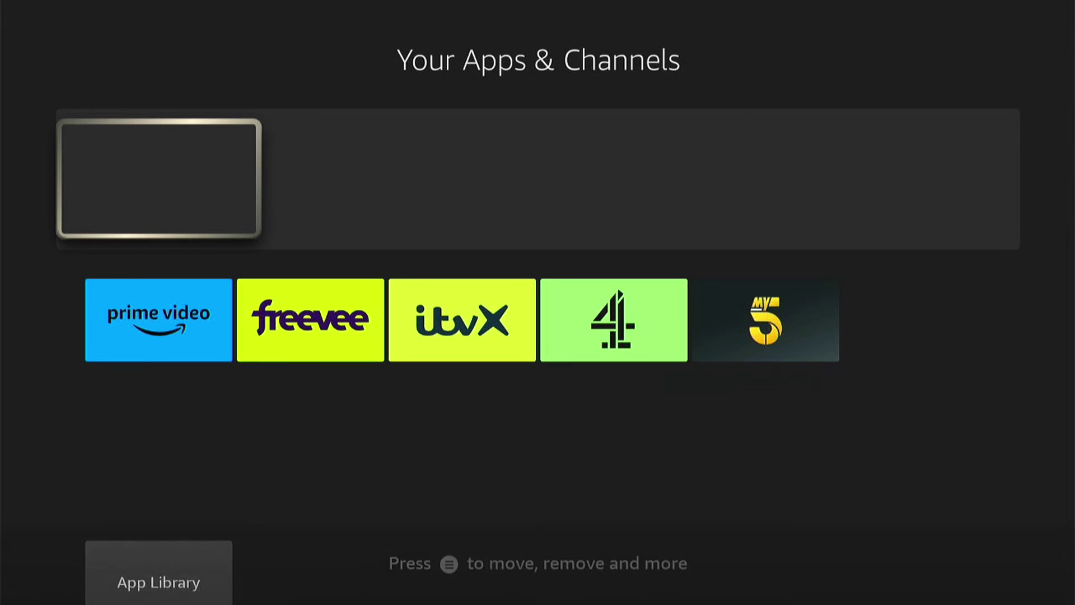
{"action": "key", "text": "Down"}
{"action": "key", "text": "Down"}
{"action": "key", "text": "Down"}
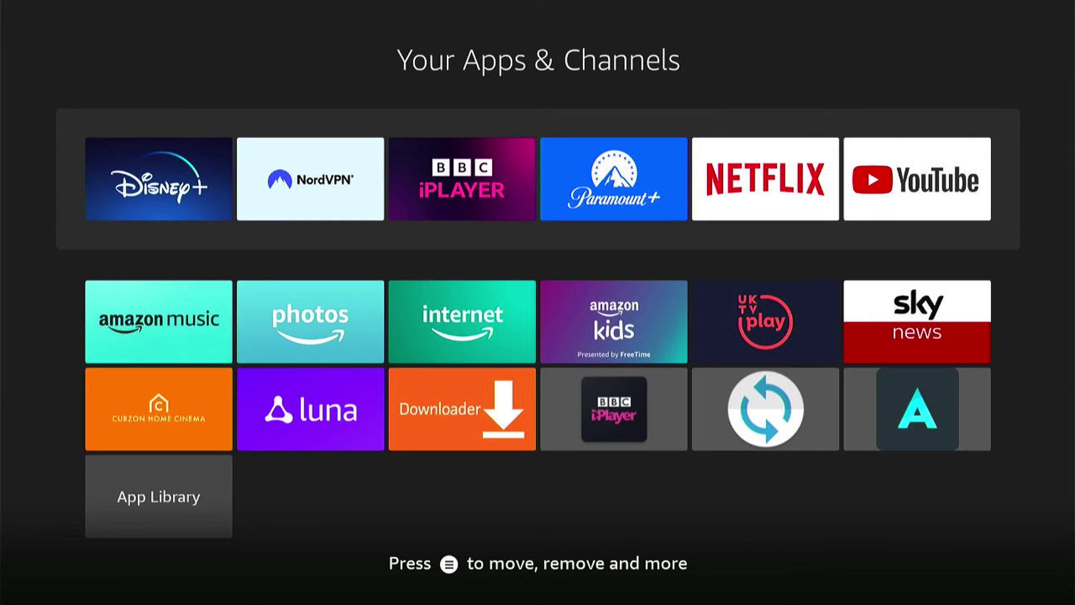
{"action": "key", "text": "Right"}
{"action": "key", "text": "Right"}
{"action": "key", "text": "Right"}
{"action": "key", "text": "Right"}
{"action": "key", "text": "Right"}
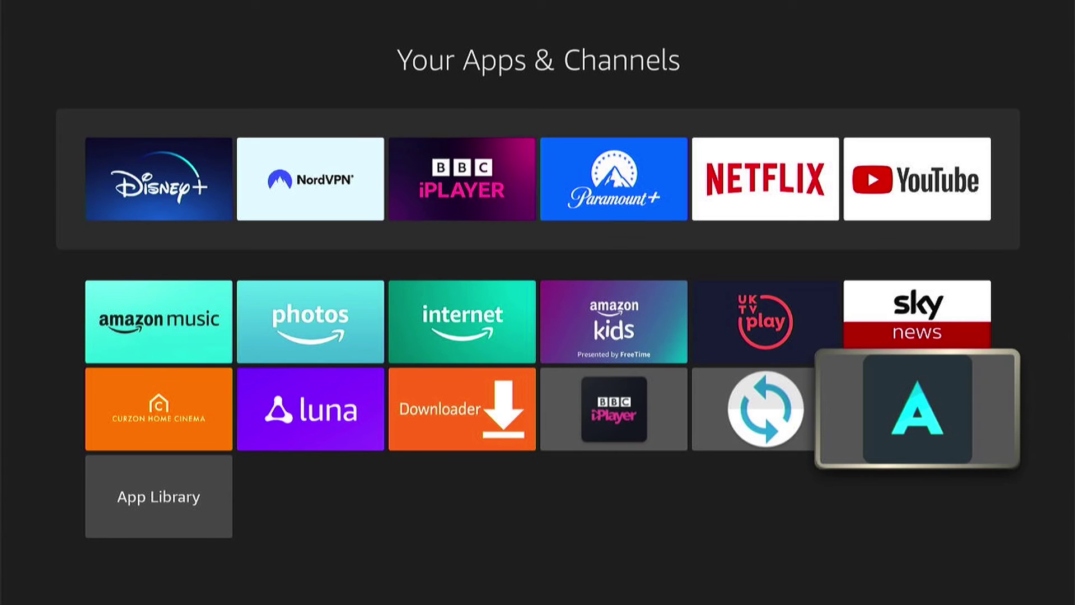
Move the A app to the first favourites slot and return to the Home screen
{"action": "key", "text": "Menu"}
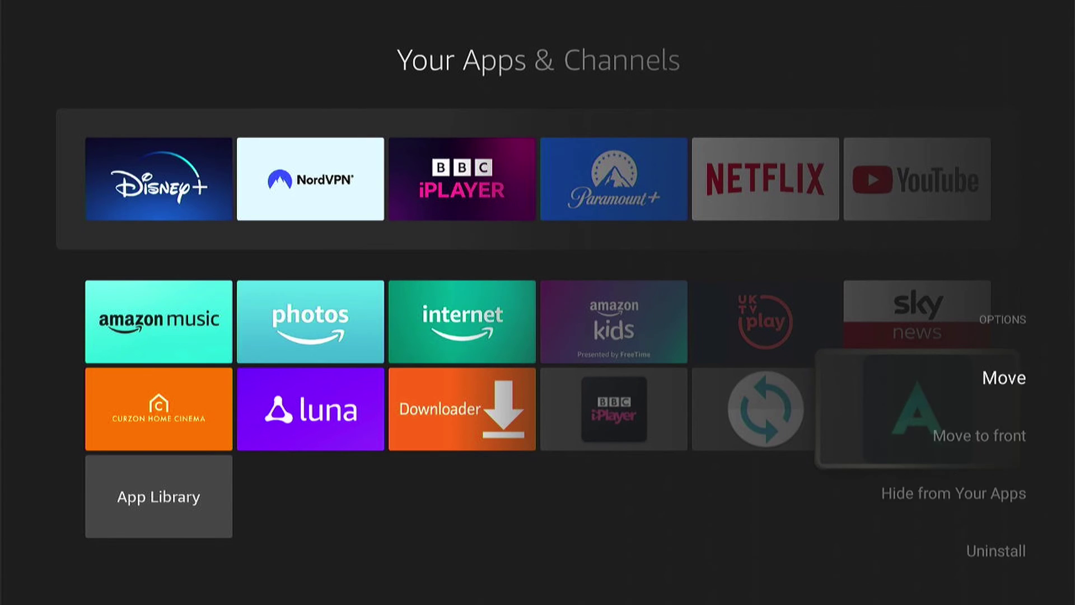
{"action": "key", "text": "Return"}
{"action": "key", "text": "Up"}
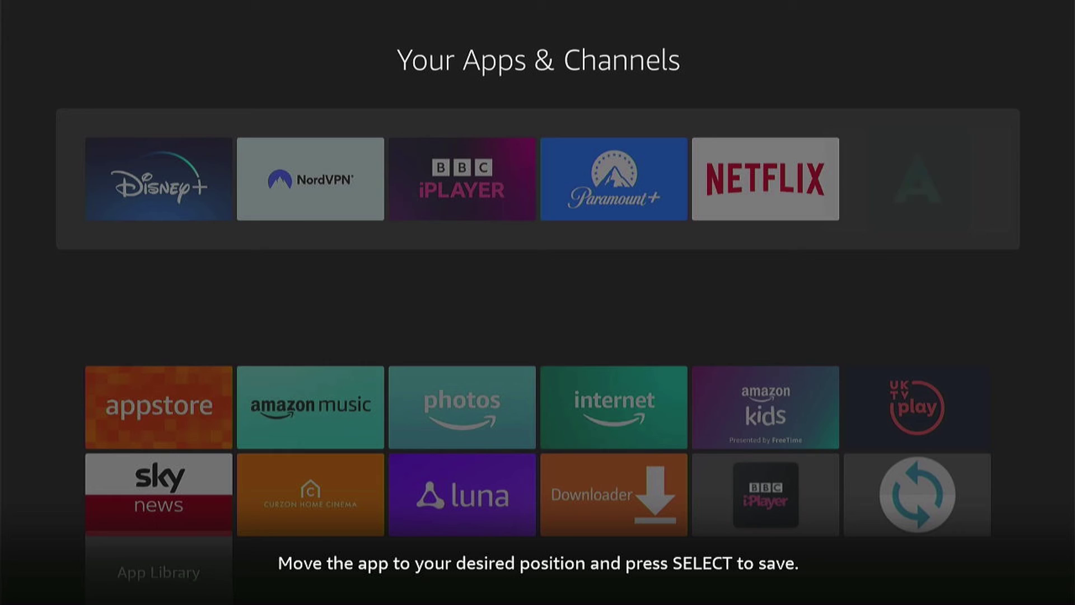
{"action": "key", "text": "Left"}
{"action": "key", "text": "Left"}
{"action": "key", "text": "Left"}
{"action": "key", "text": "Left"}
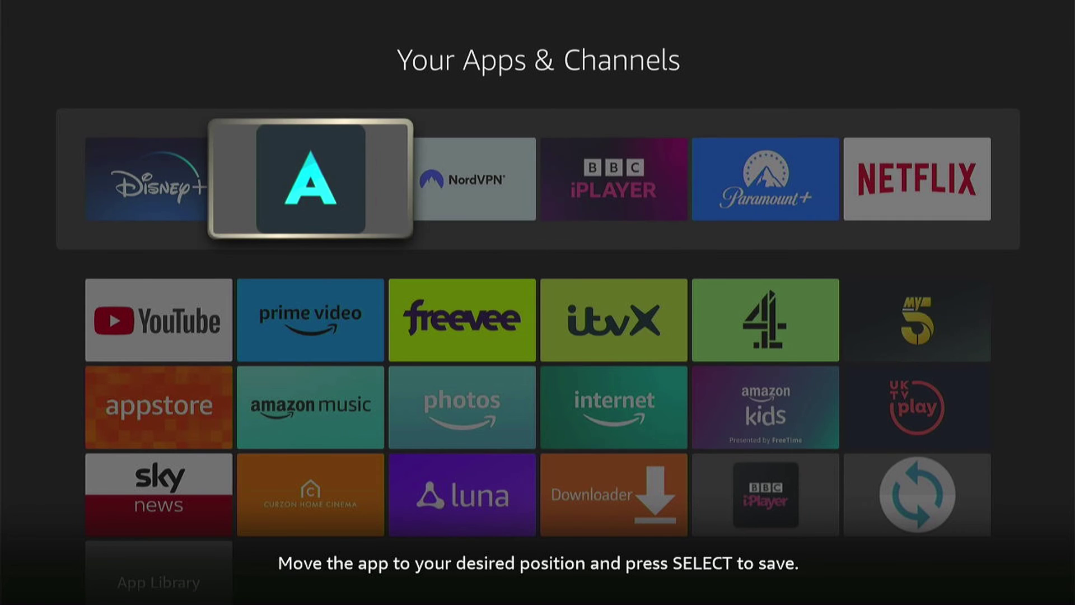
{"action": "key", "text": "Left"}
{"action": "key", "text": "Return"}
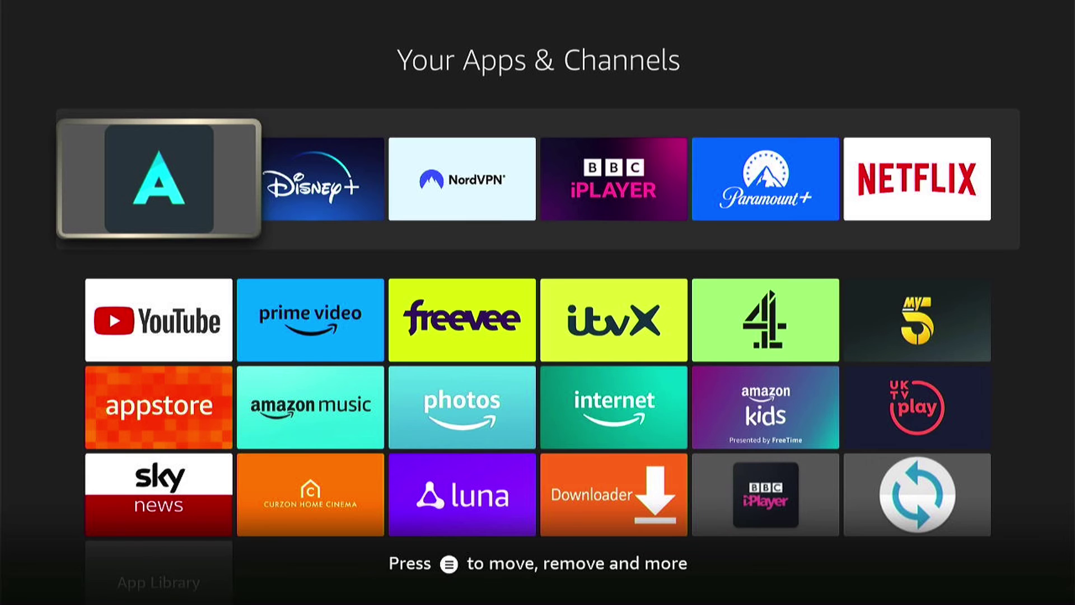
{"action": "key", "text": "Escape"}
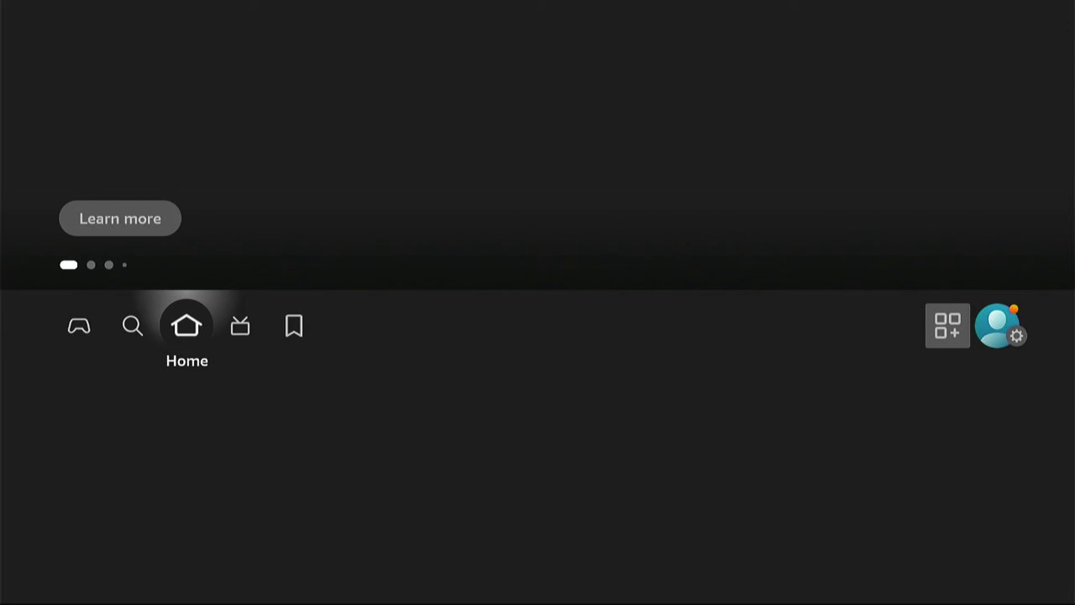
Go from Home into the full Your Apps & Channels grid and highlight the NOVA app
{"action": "key", "text": "Right"}
{"action": "key", "text": "Right"}
{"action": "key", "text": "Right"}
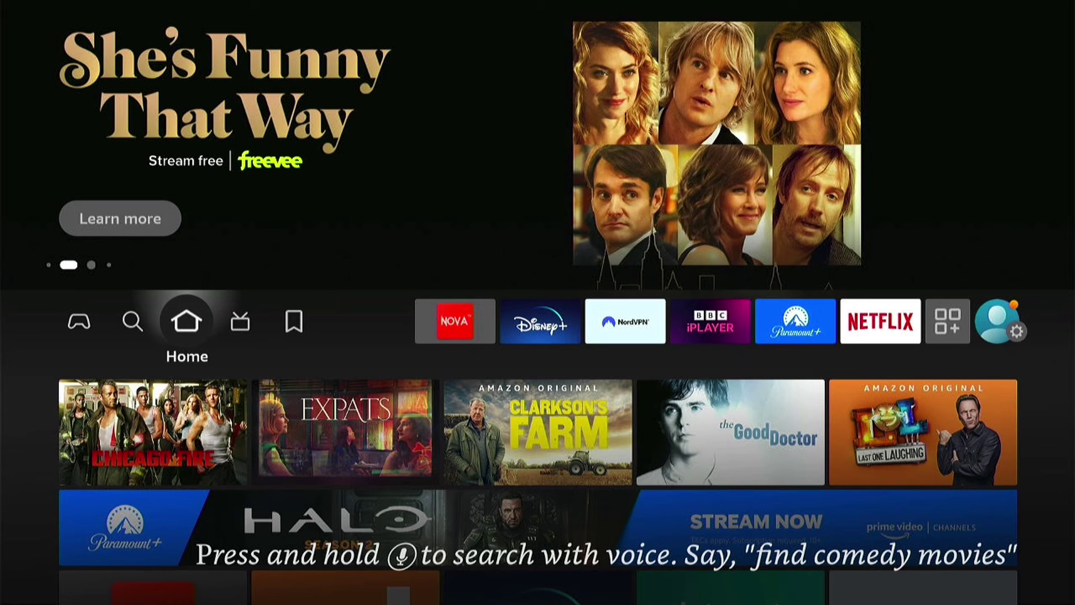
{"action": "key", "text": "Right"}
{"action": "key", "text": "Right"}
{"action": "key", "text": "Right"}
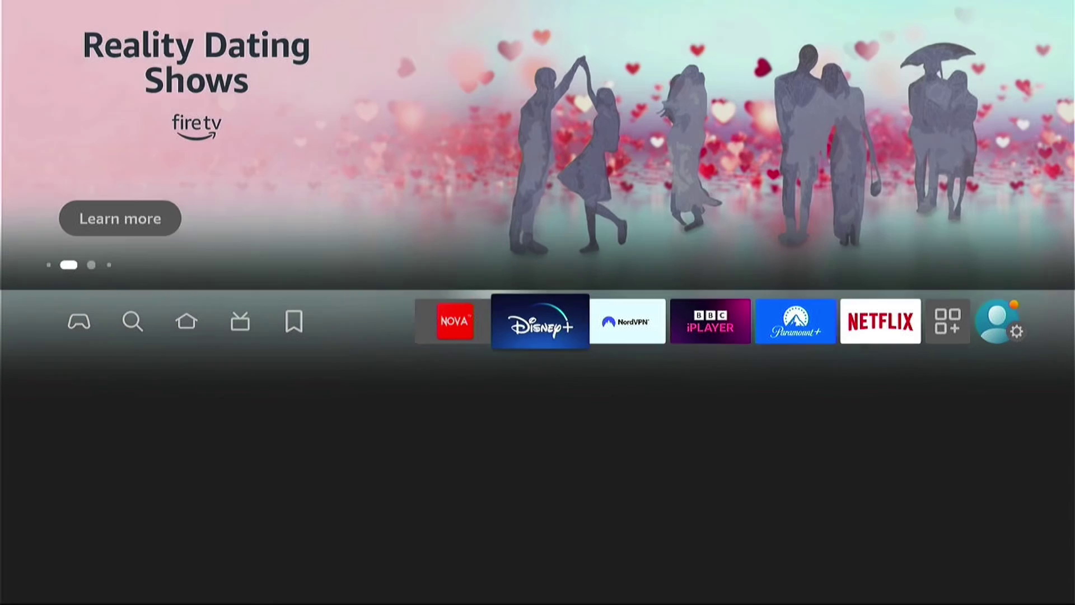
{"action": "key", "text": "Left"}
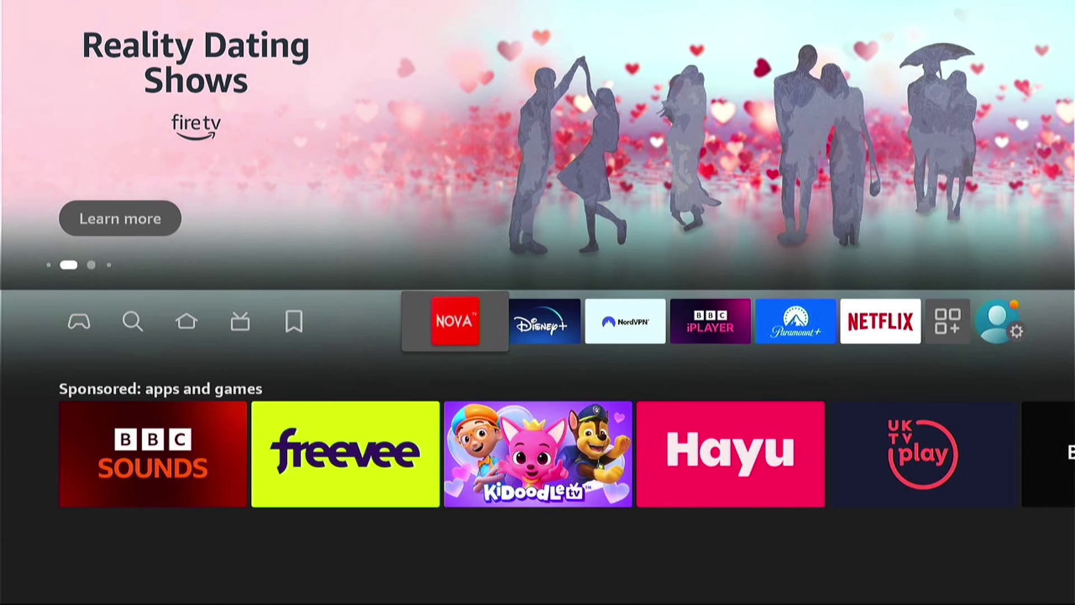
{"action": "key", "text": "Right"}
{"action": "key", "text": "Right"}
{"action": "key", "text": "Right"}
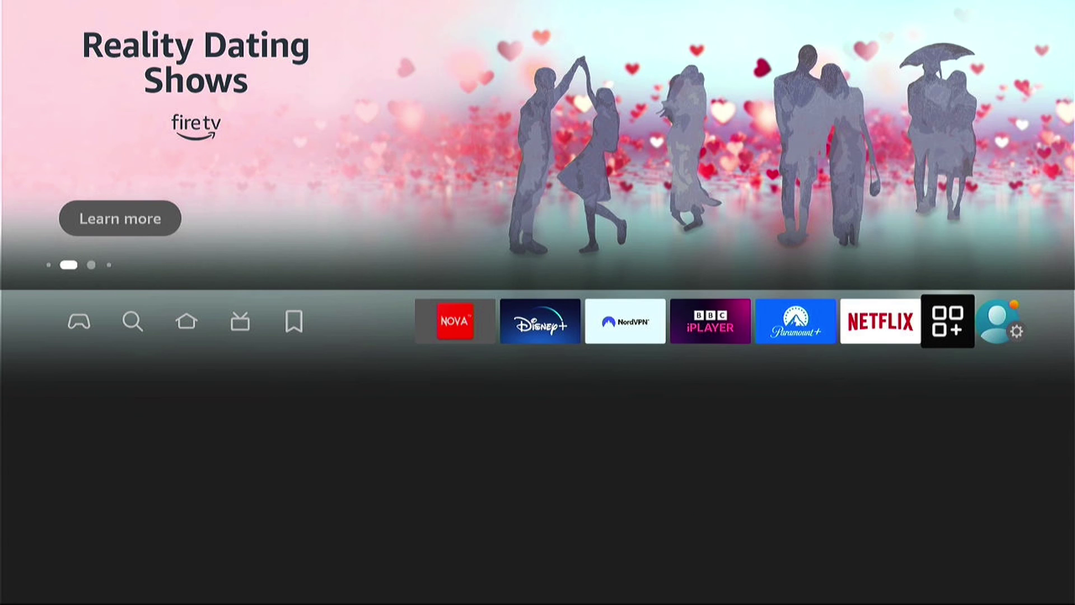
{"action": "key", "text": "Return"}
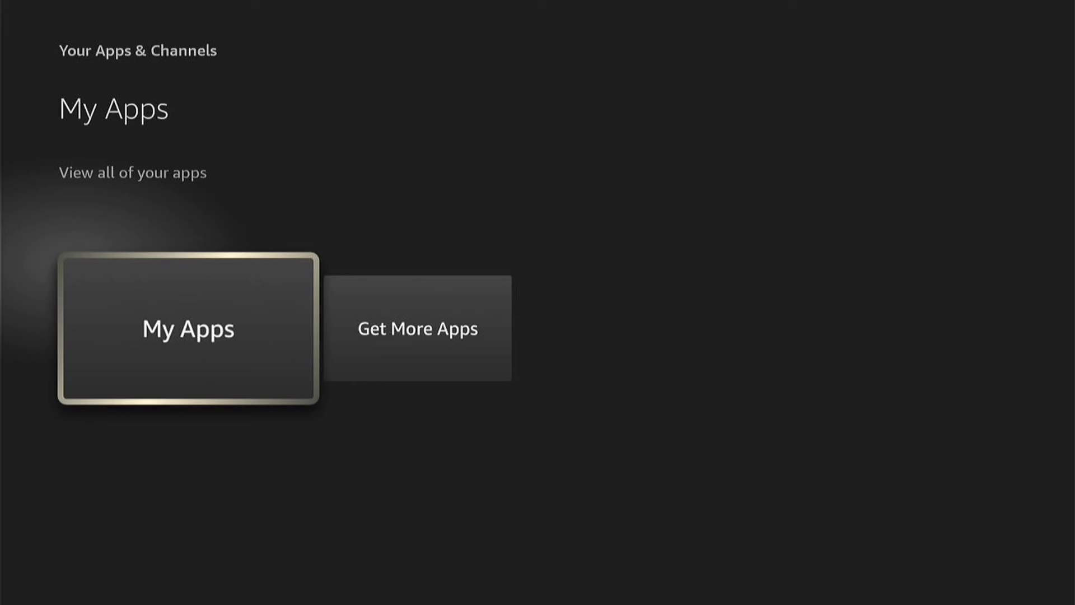
{"action": "key", "text": "Return"}
{"action": "key", "text": "Down"}
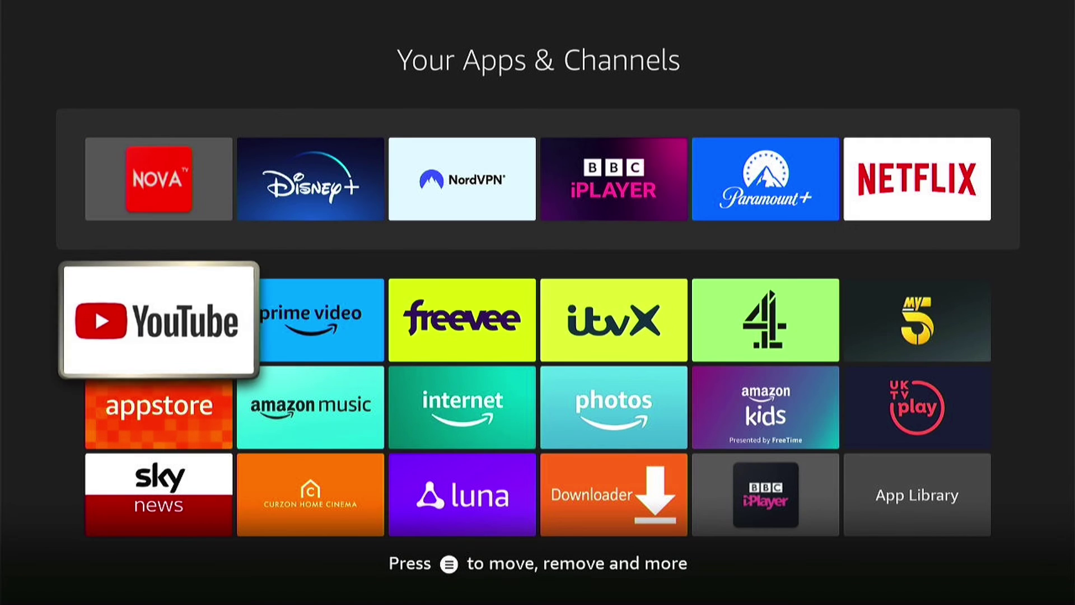
{"action": "key", "text": "Down"}
{"action": "key", "text": "Down"}
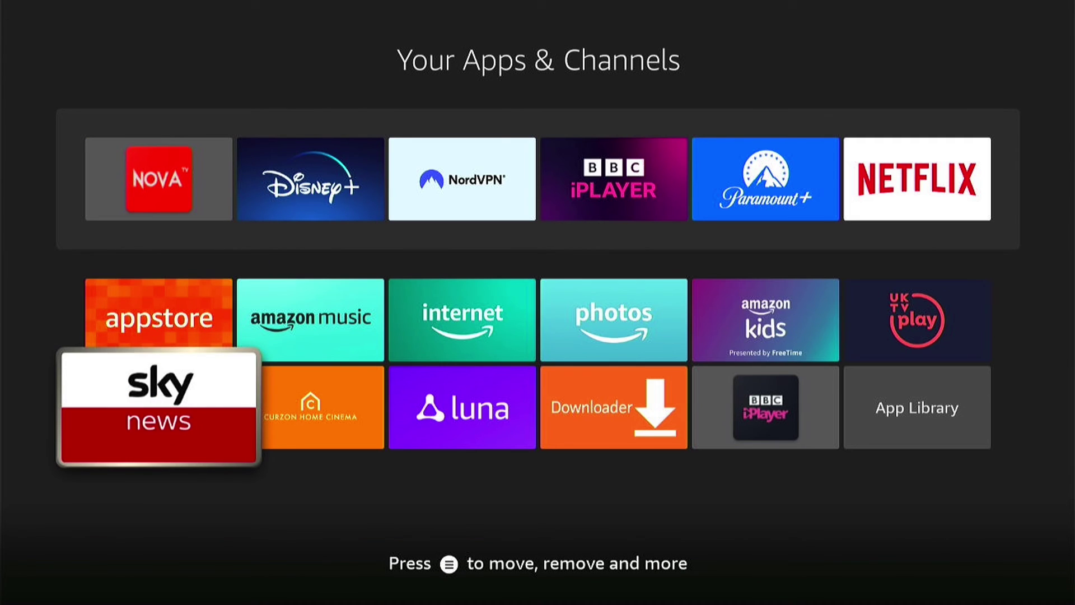
{"action": "key", "text": "Up"}
{"action": "key", "text": "Up"}
{"action": "key", "text": "Up"}
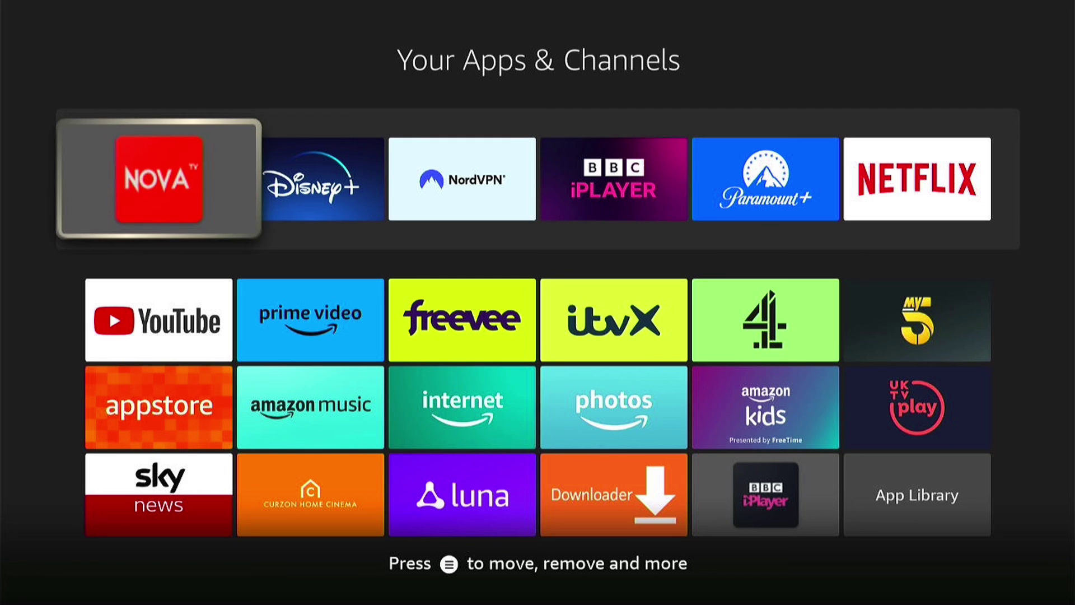
Uninstall NovaTV from its options menu, confirm the removal, and return Home
{"action": "key", "text": "Menu"}
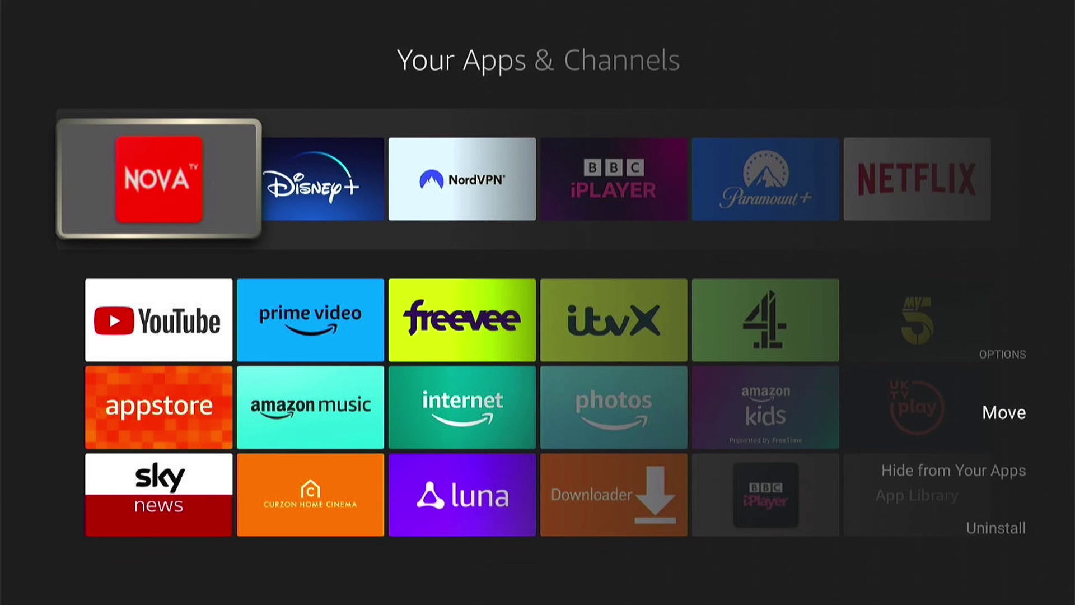
{"action": "key", "text": "Down"}
{"action": "key", "text": "Down"}
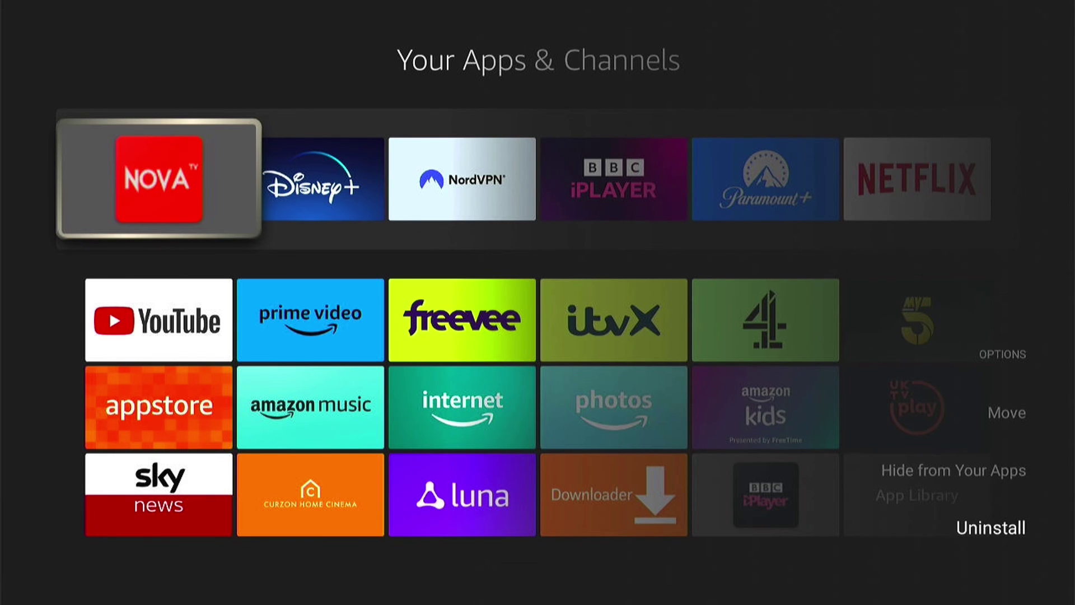
{"action": "key", "text": "Return"}
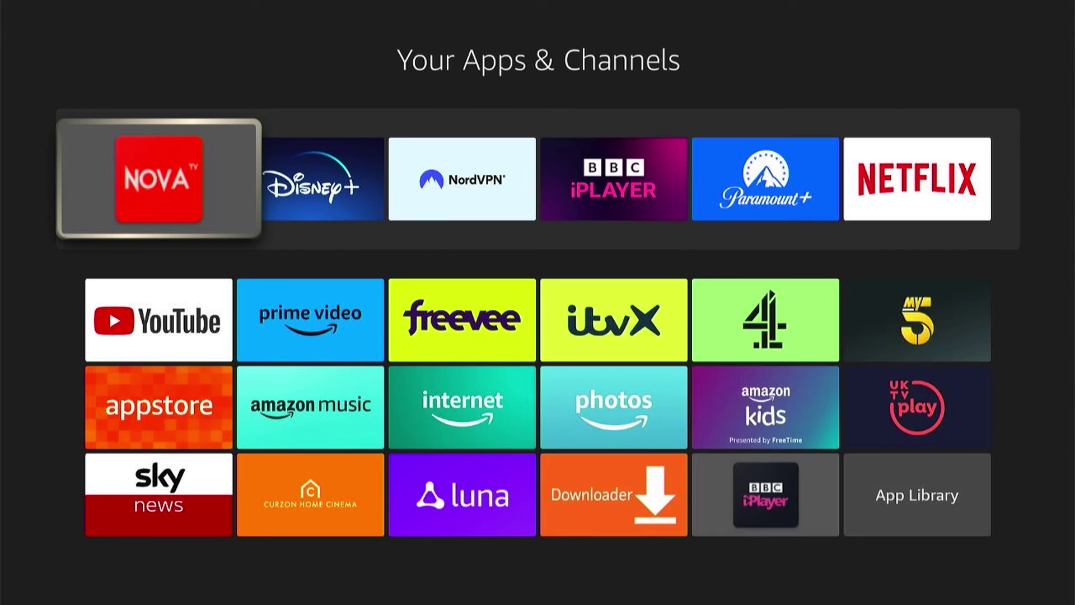
{"action": "key", "text": "Down"}
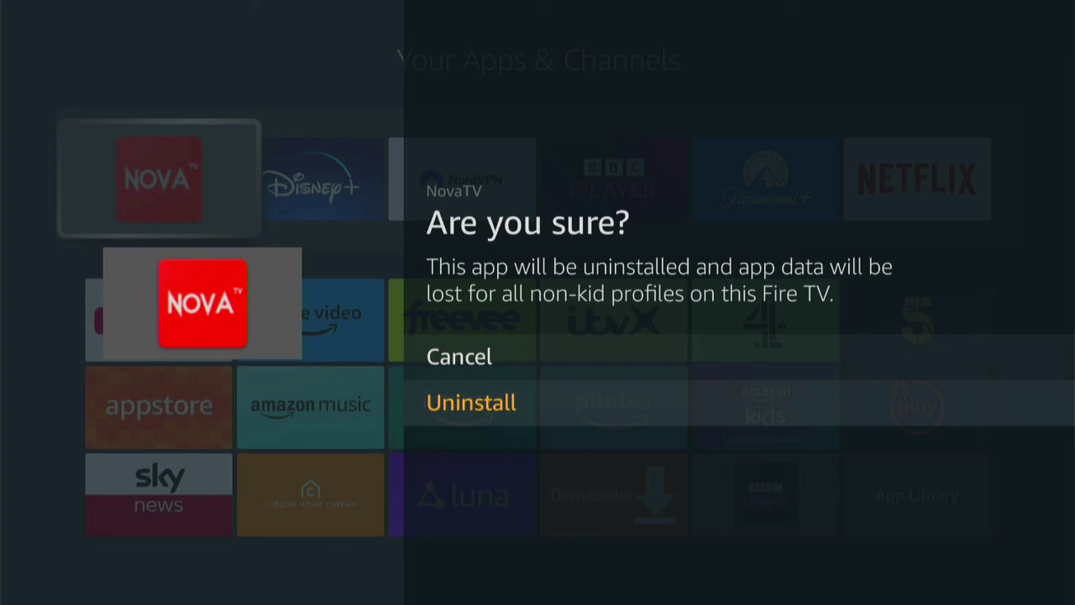
{"action": "key", "text": "Return"}
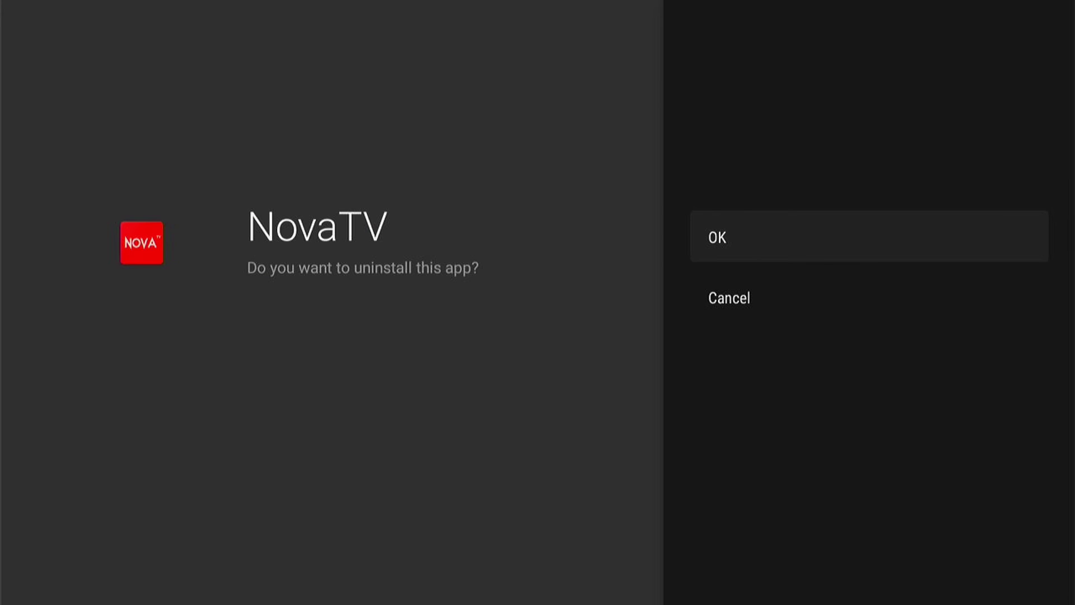
{"action": "key", "text": "Return"}
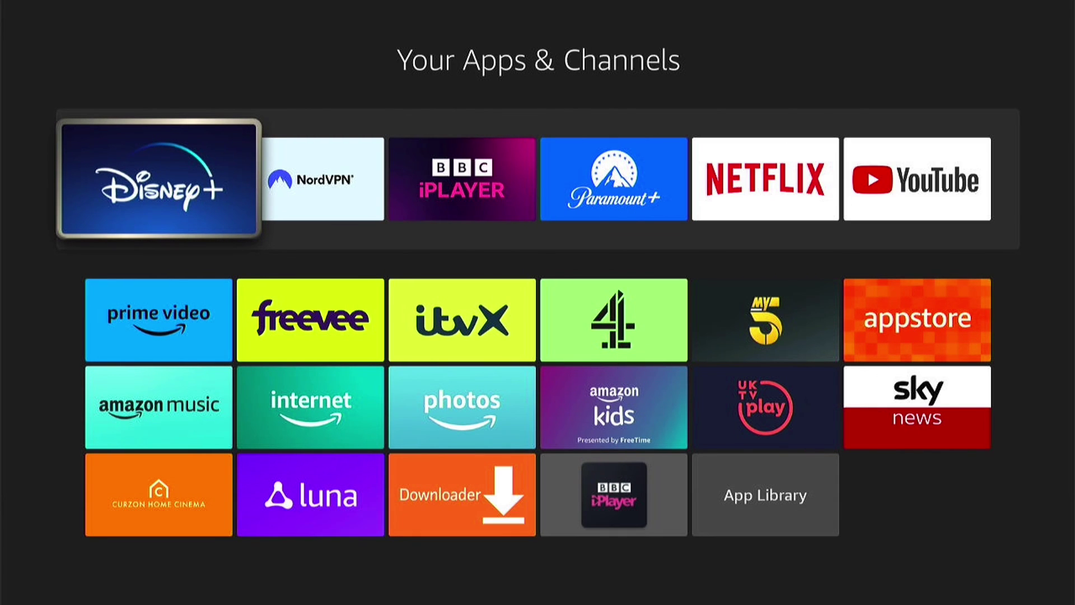
{"action": "key", "text": "Escape"}
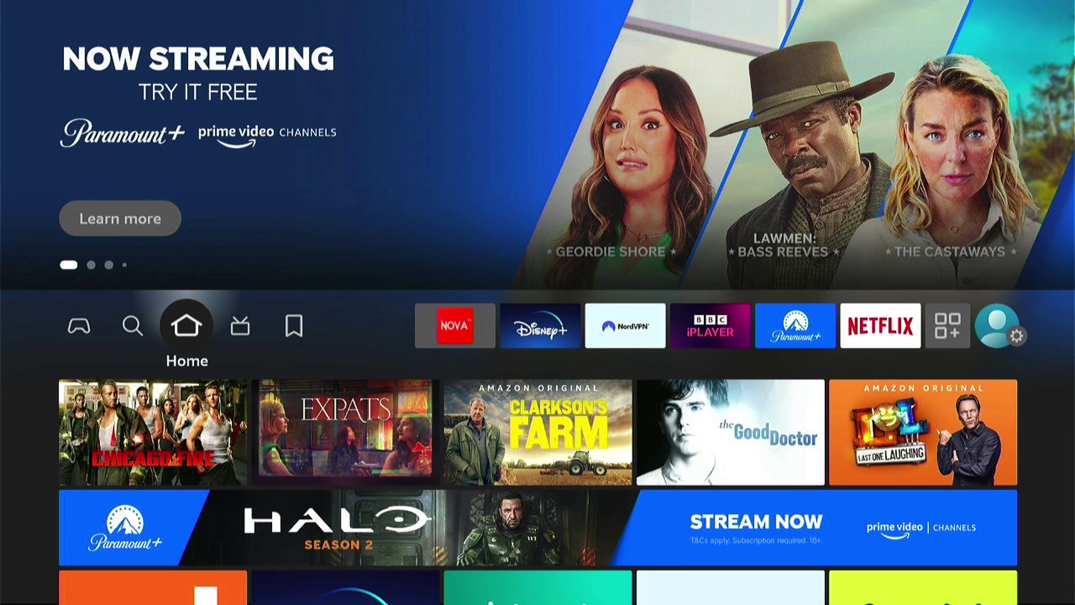
Glance at My Stuff, then check that the favourites row no longer starts with NovaTV
{"action": "key", "text": "Right"}
{"action": "key", "text": "Right"}
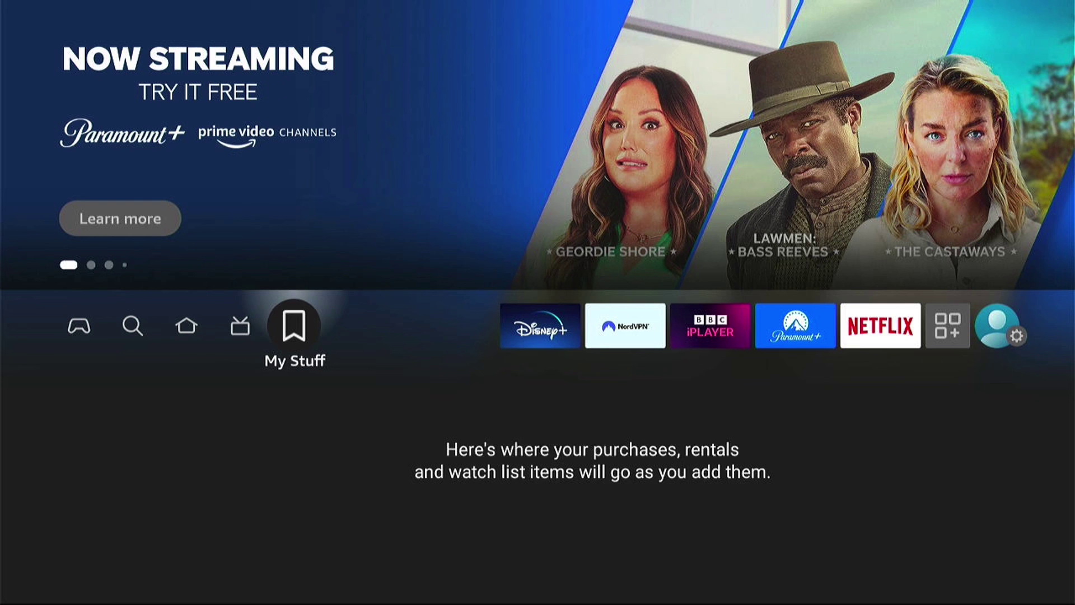
{"action": "key", "text": "Left"}
{"action": "key", "text": "Left"}
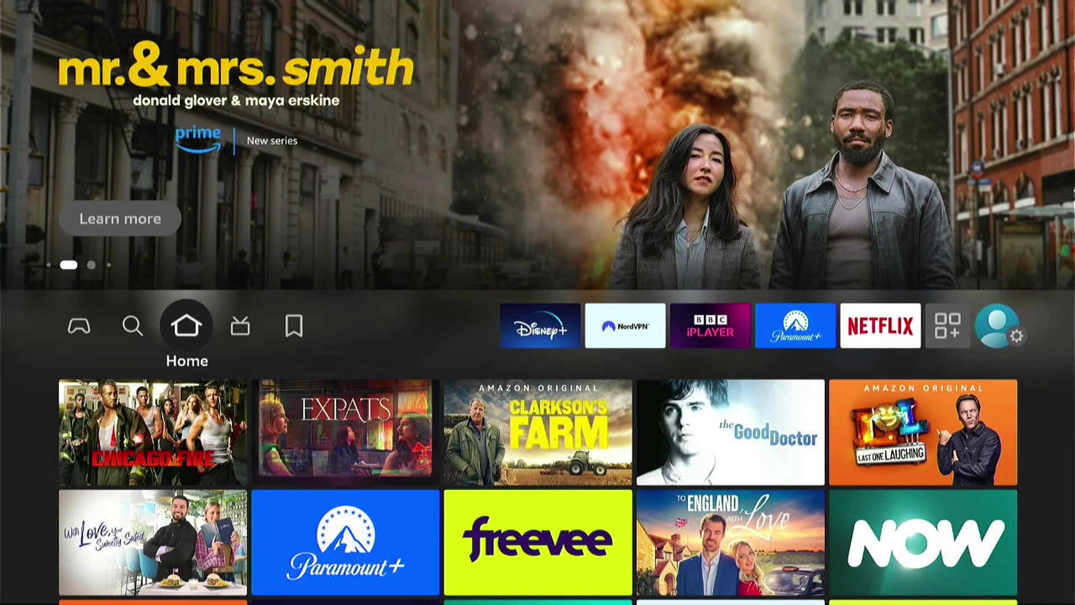
{"action": "key", "text": "Right"}
{"action": "key", "text": "Right"}
{"action": "key", "text": "Right"}
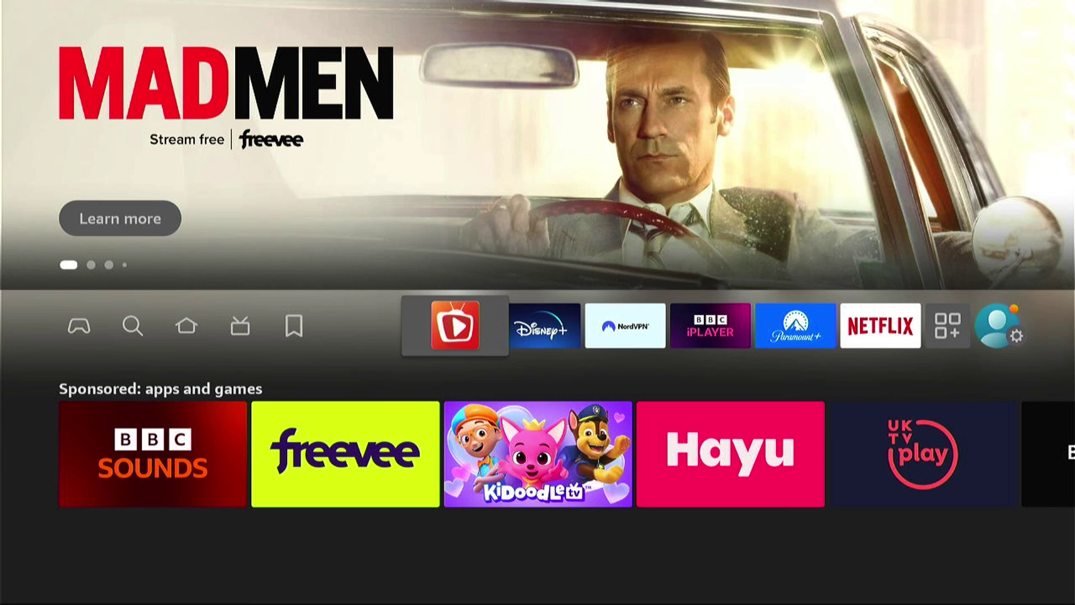